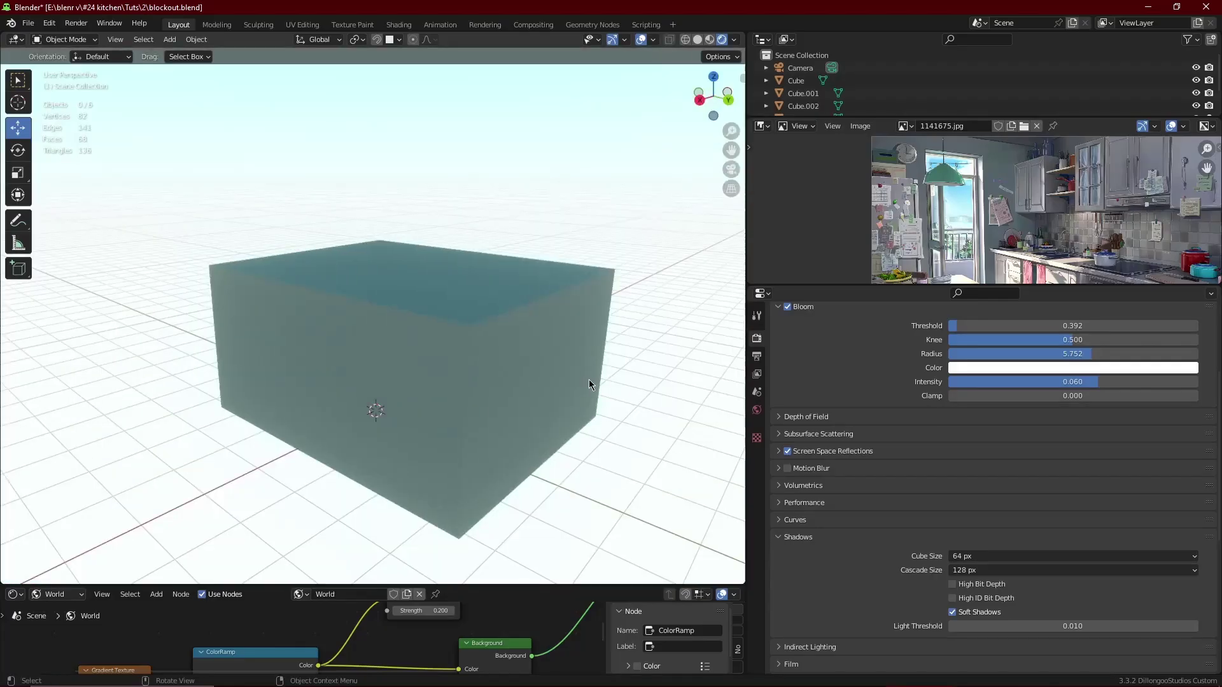
Add a Sun light and move it 4.2384 m along Y and raise it 1.9872 m.
key(shift+a)
mouse_move(573, 273)
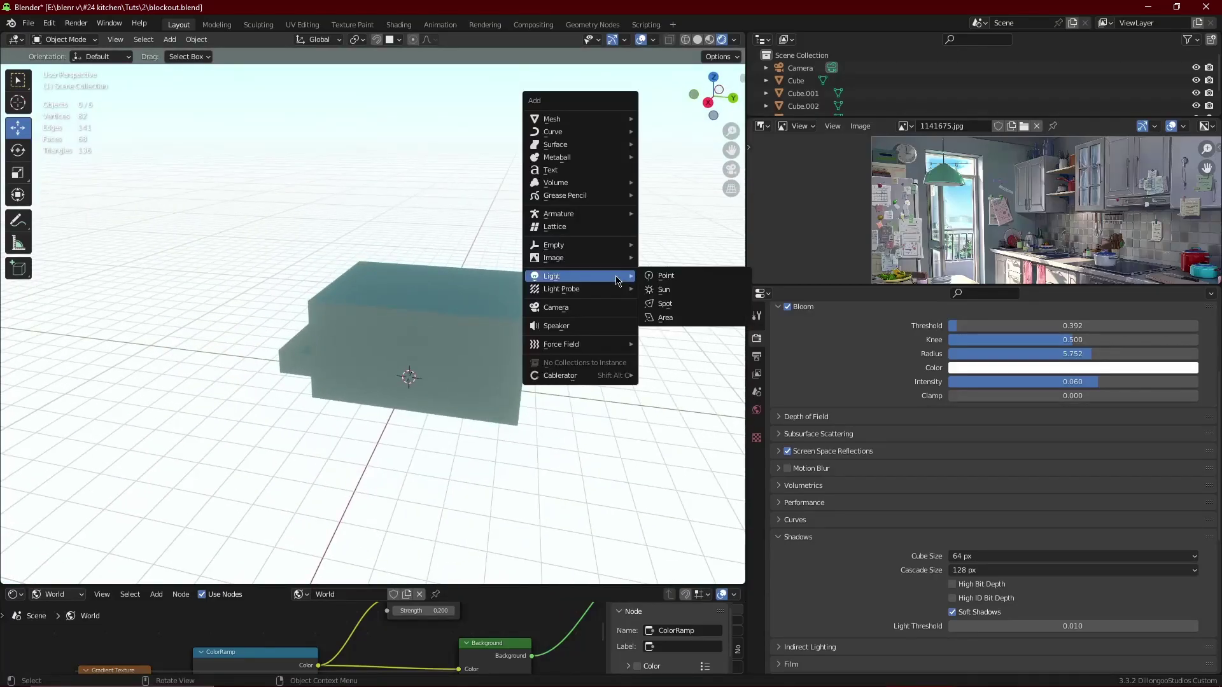
click(676, 290)
middle_drag(676, 290, 386, 367)
drag(473, 354, 360, 373)
drag(326, 329, 326, 267)
In camera view, push the sun into the window opening and tilt it 39.1° about X.
click(727, 173)
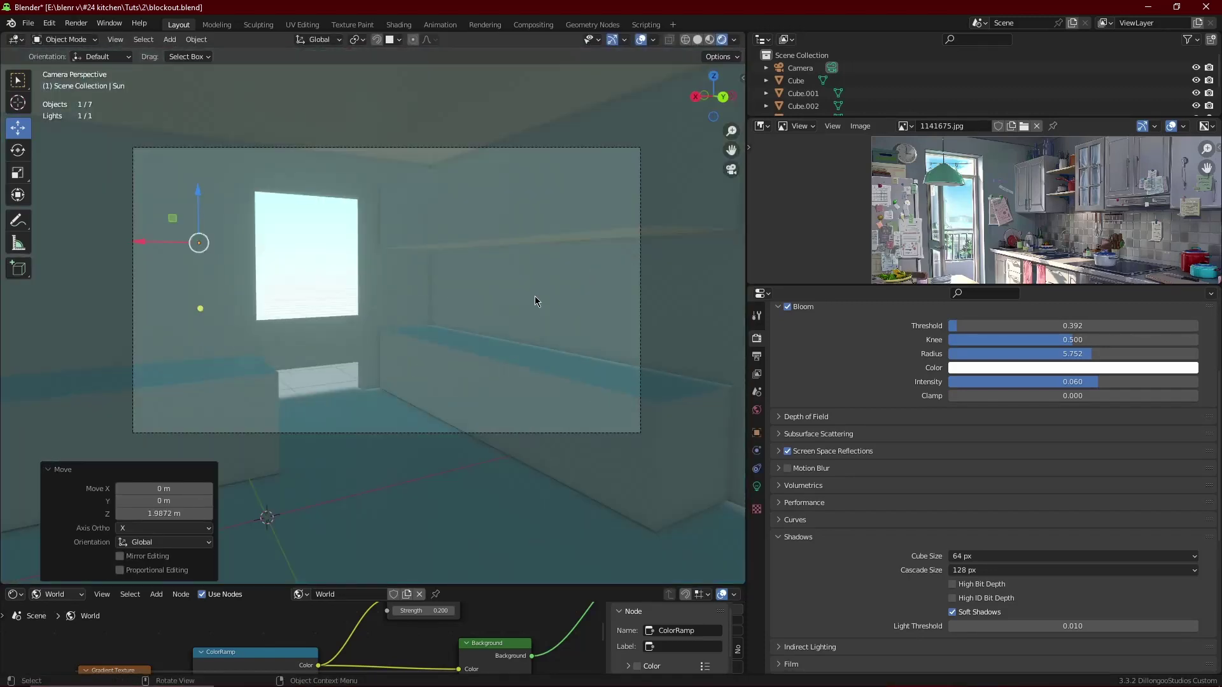
drag(149, 245, 257, 237)
key(r)
key(x)
click(503, 165)
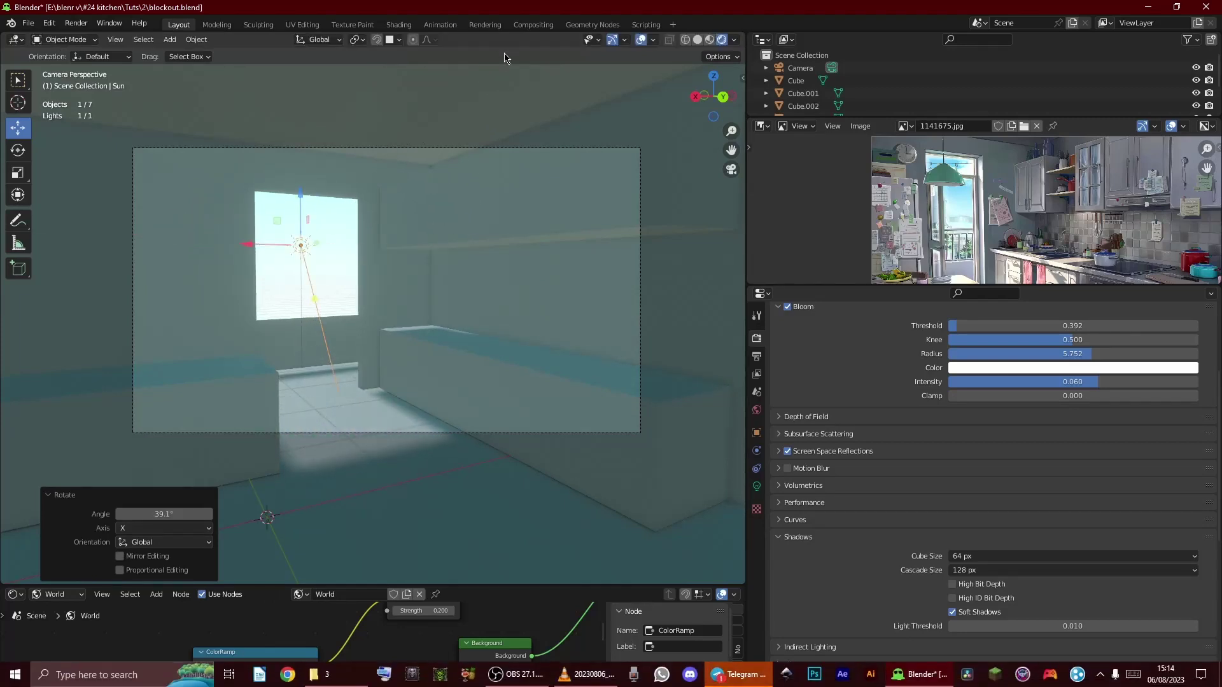
Turn the sun 30° around the Z axis and enlarge the reference image area.
key(r)
key(z)
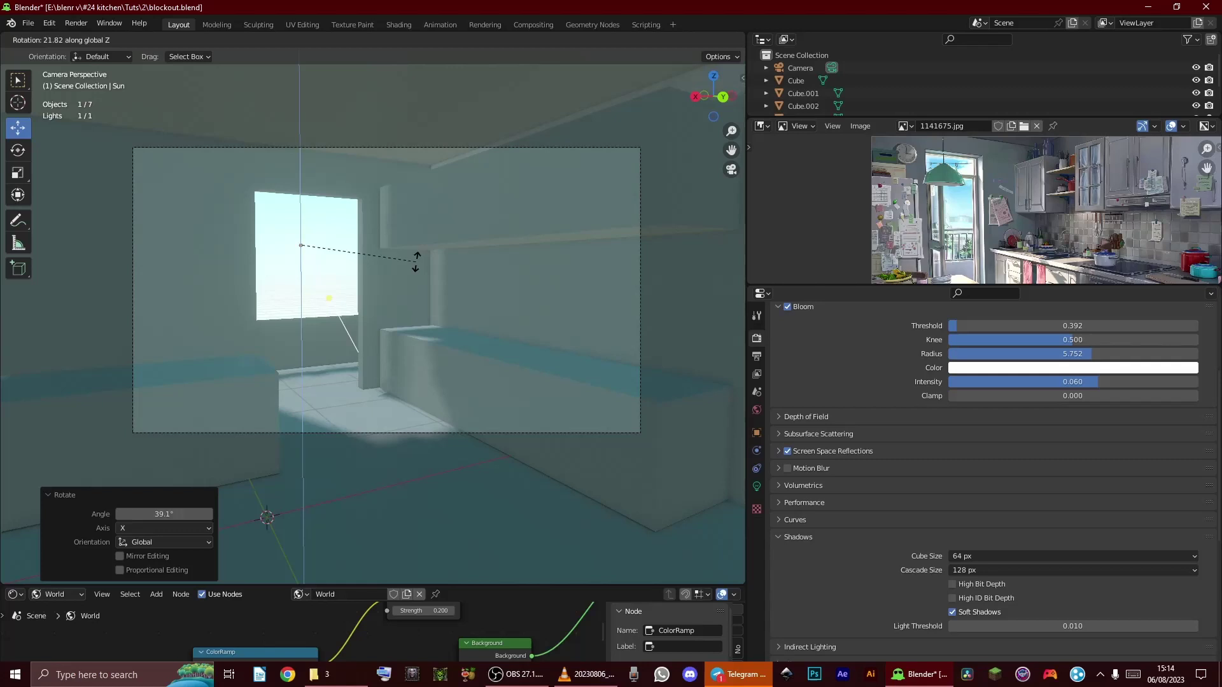
text(30)
key(Return)
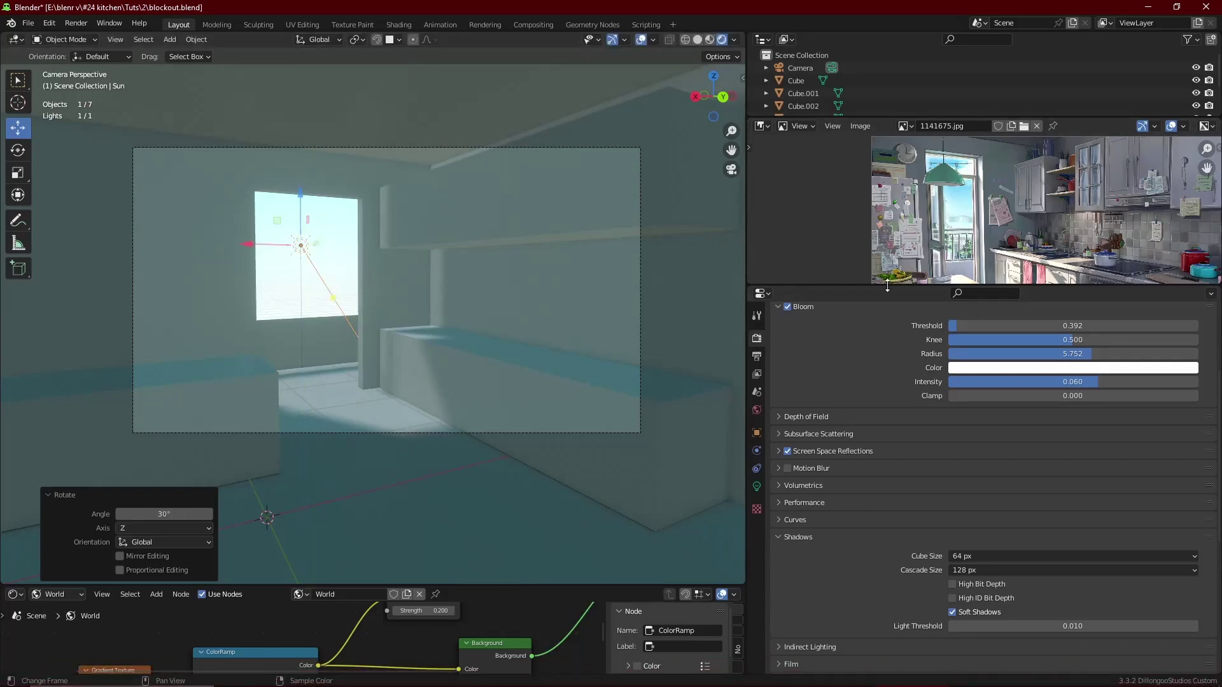
drag(888, 286, 887, 426)
Tilt the sun a further 7.79° about X and save blockout.blend.
key(r)
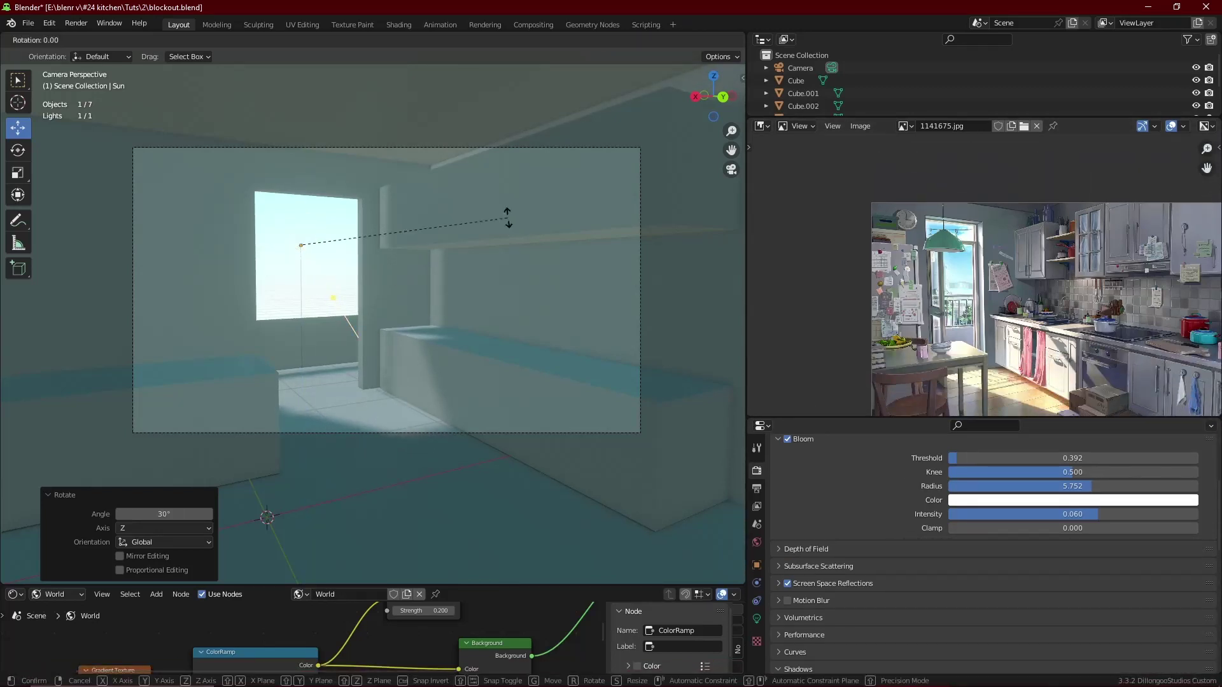
key(x)
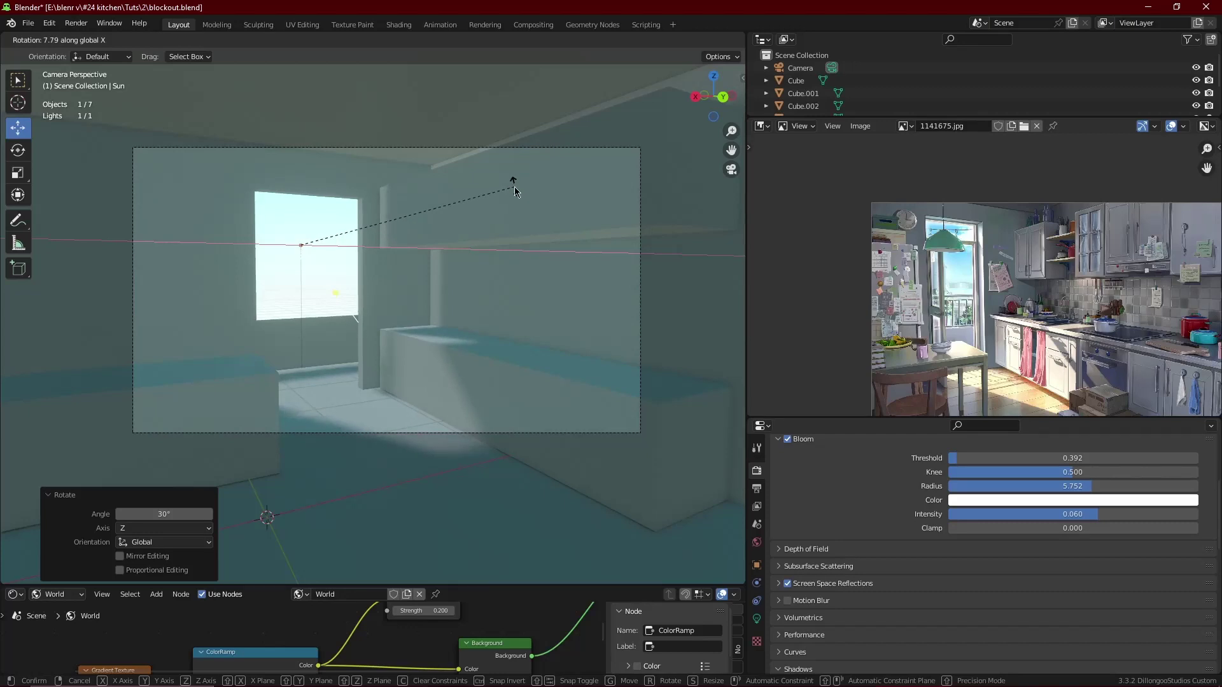
click(513, 191)
scroll(519, 236, up, 2)
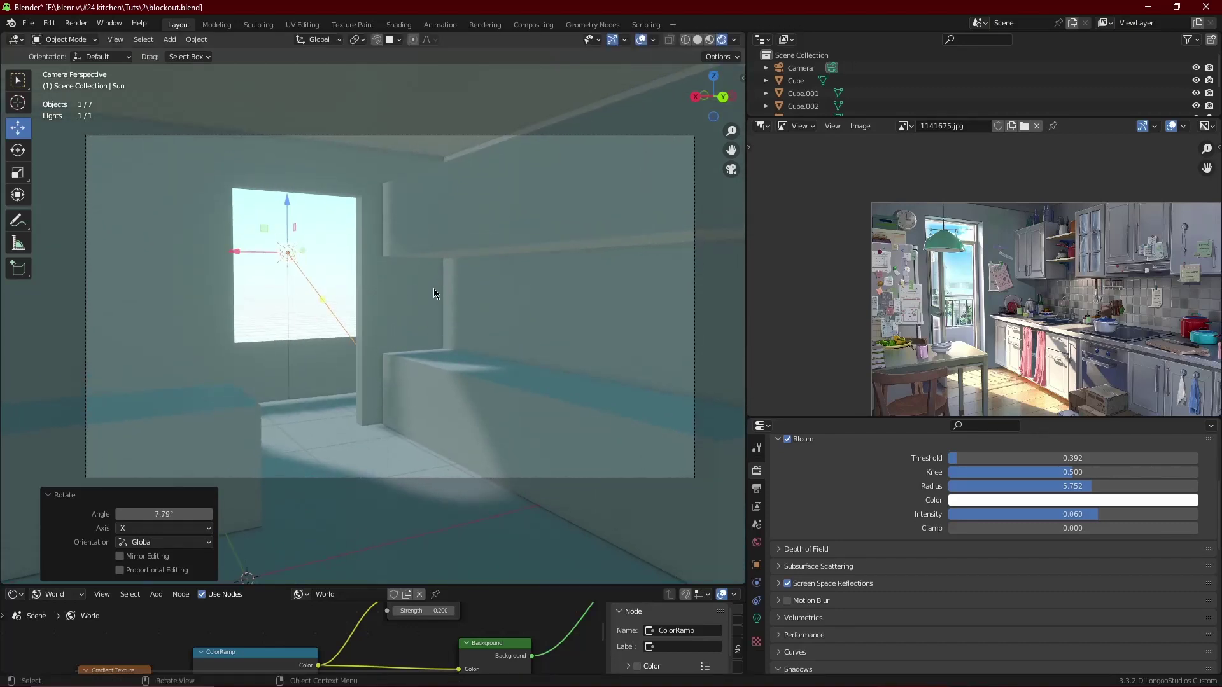
scroll(408, 274, up, 1)
key(ctrl+s)
Nudge the sun upward, turn it 4.66° around Z, and reframe the reference image on the table.
click(289, 291)
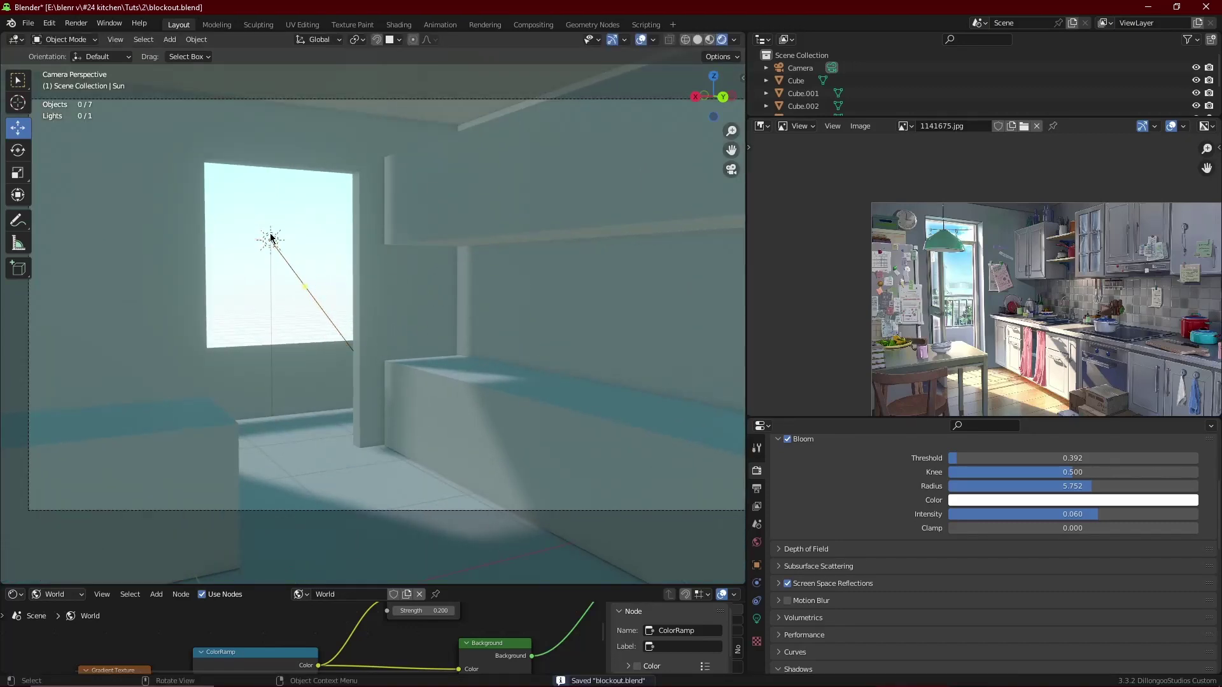
drag(270, 239, 268, 224)
key(r)
key(z)
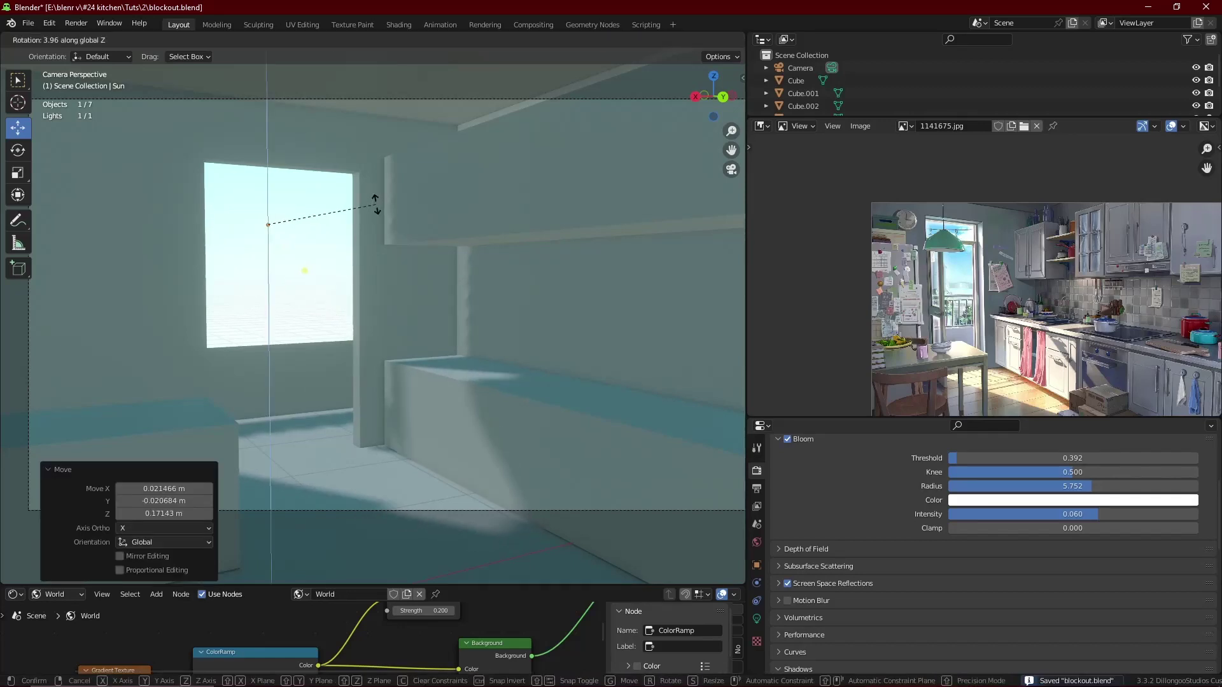
click(374, 211)
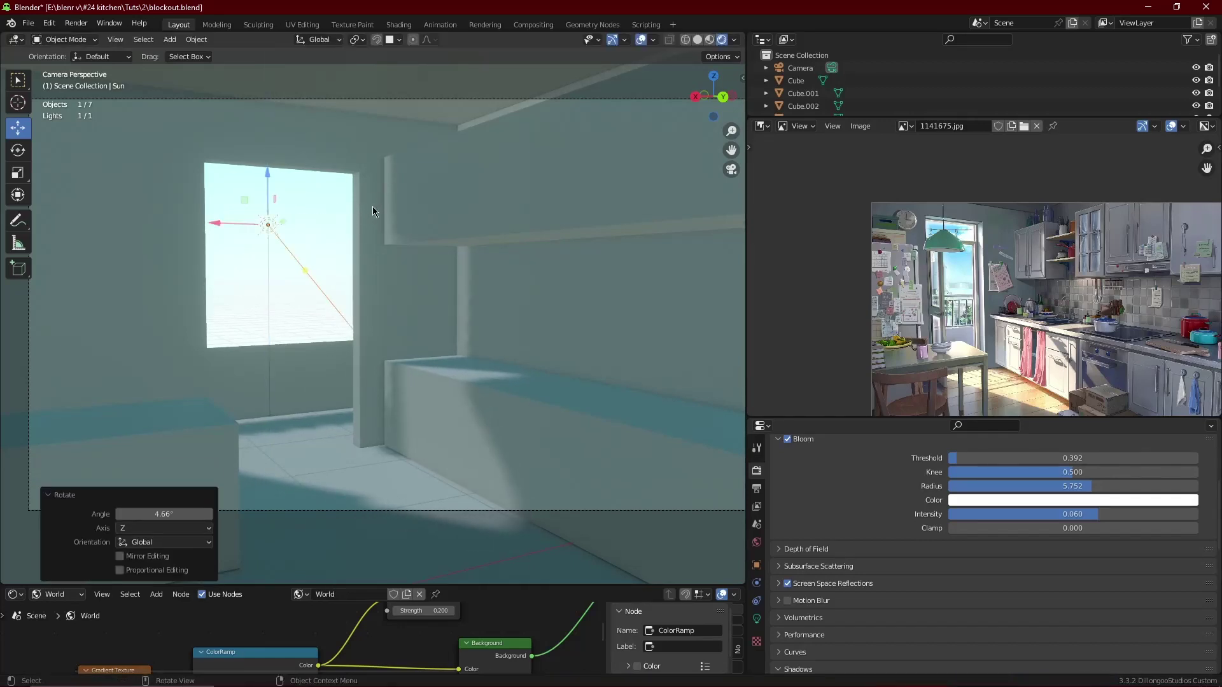
scroll(382, 216, down, 2)
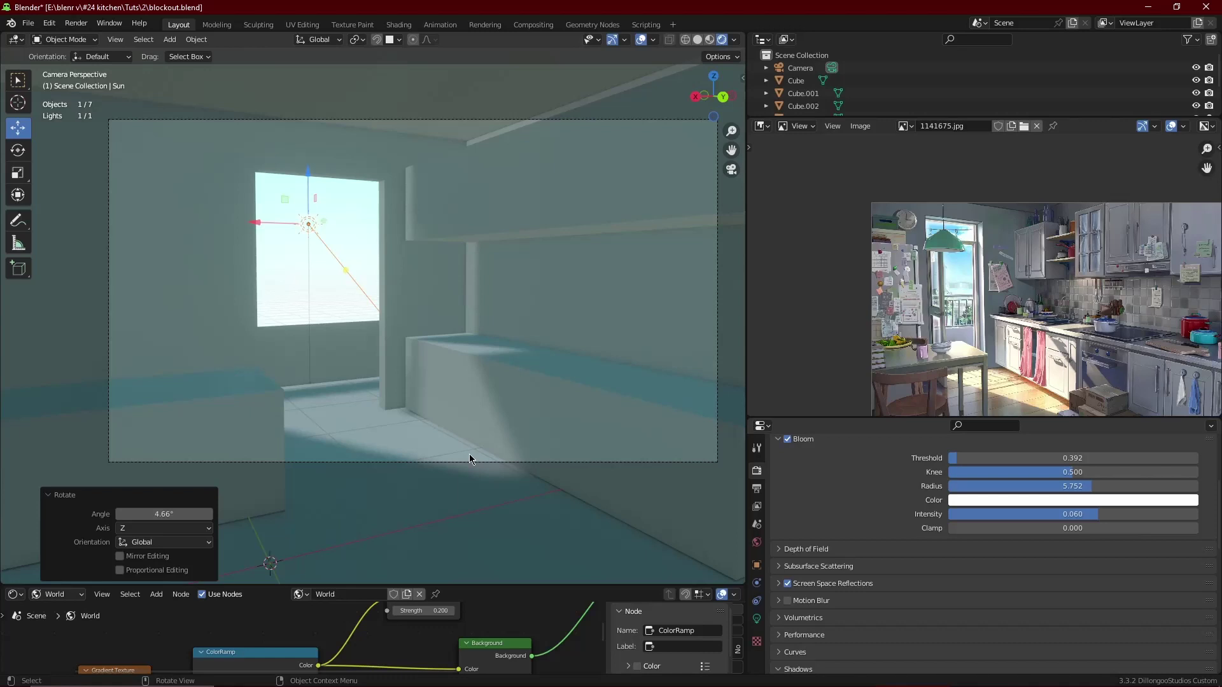
scroll(469, 460, up, 2)
middle_drag(1061, 401, 1047, 353)
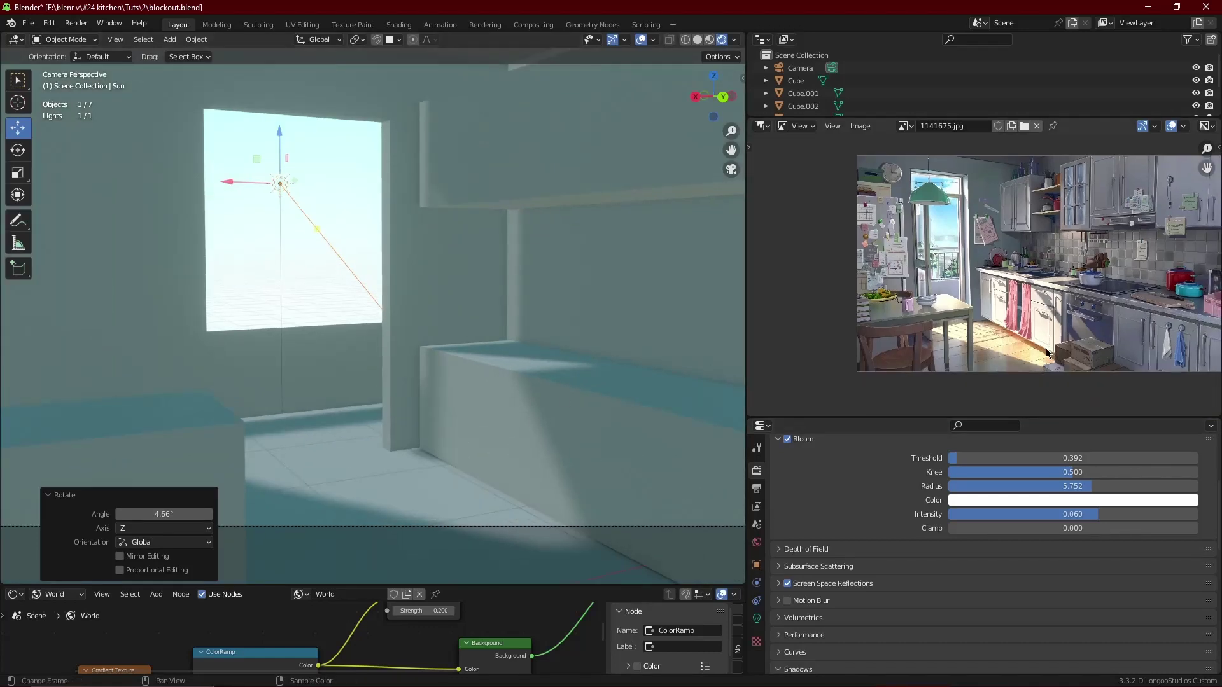
scroll(1047, 352, up, 2)
scroll(827, 548, down, 6)
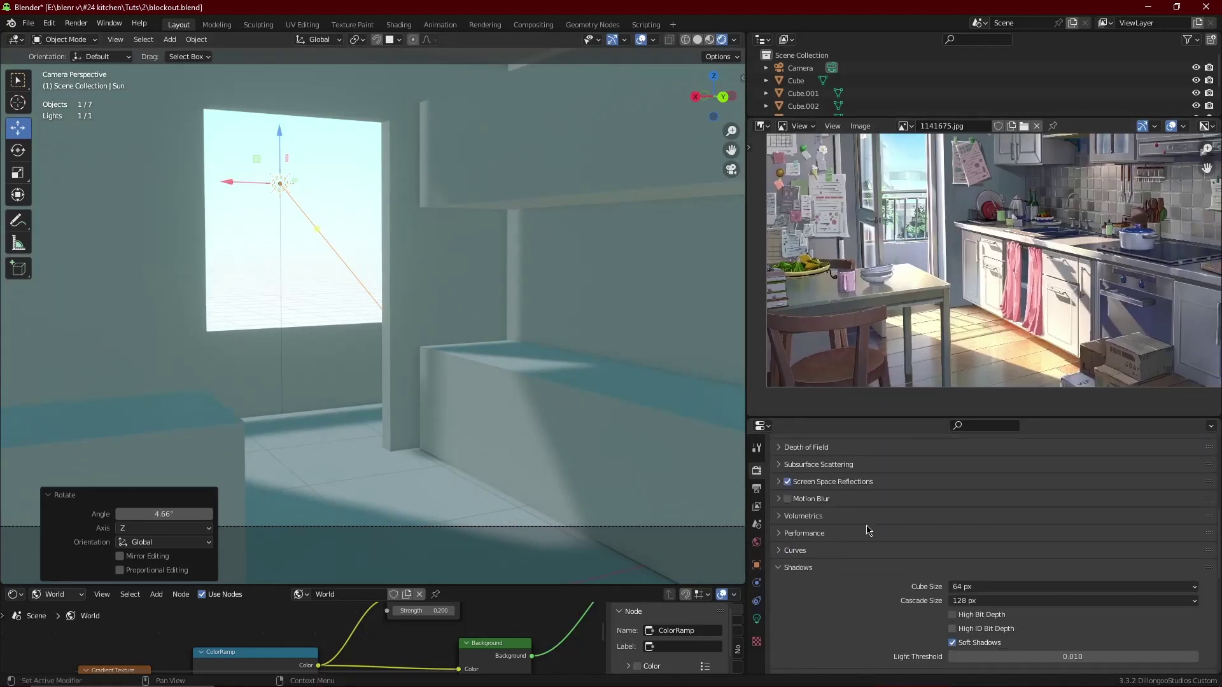
Set the Eevee cascade shadow size to 4096 px.
key(ctrl+s)
scroll(923, 529, up, 8)
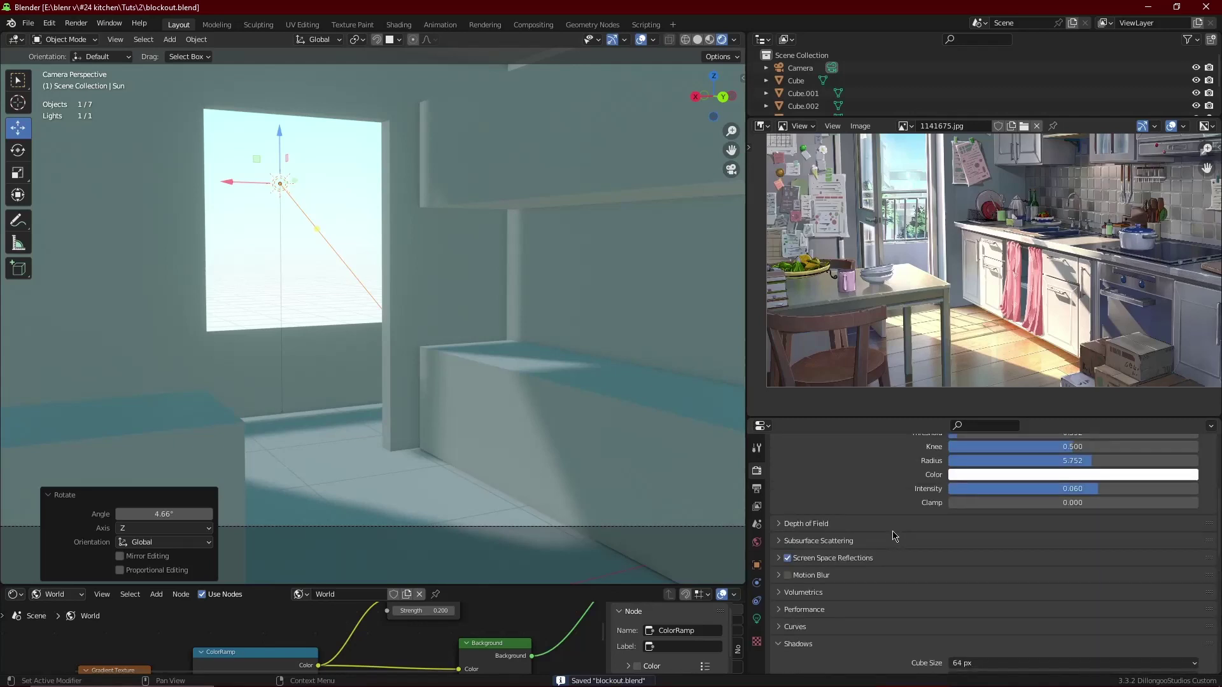
click(630, 447)
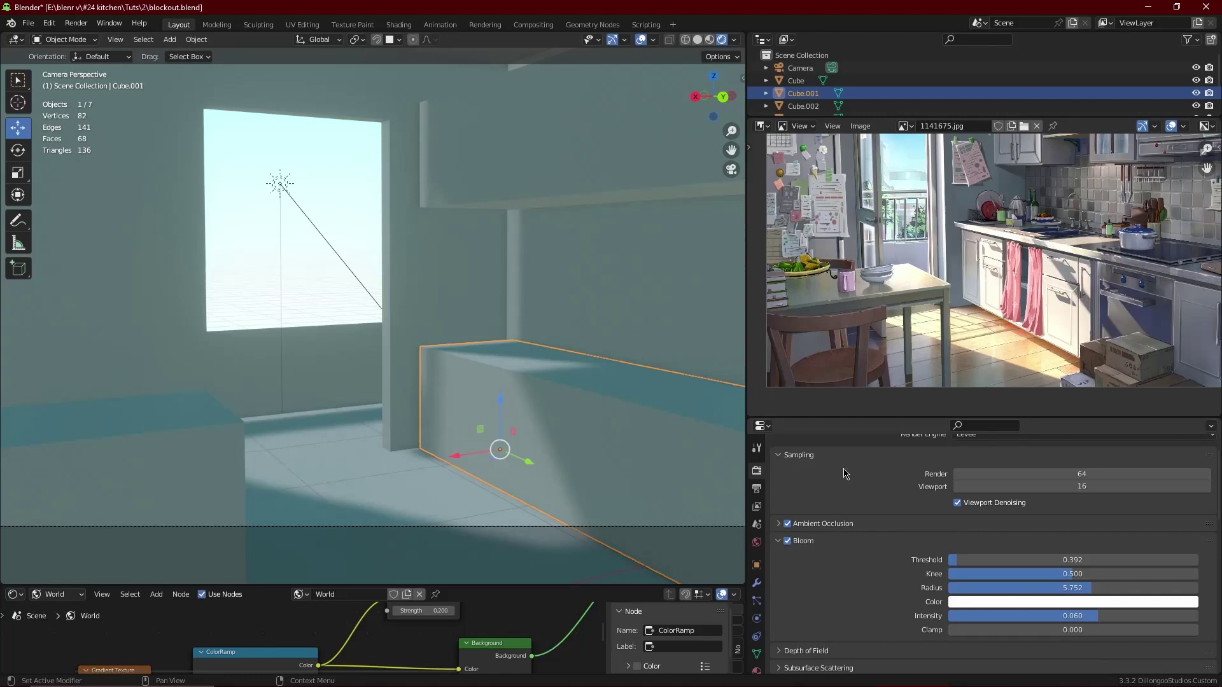
scroll(847, 477, down, 10)
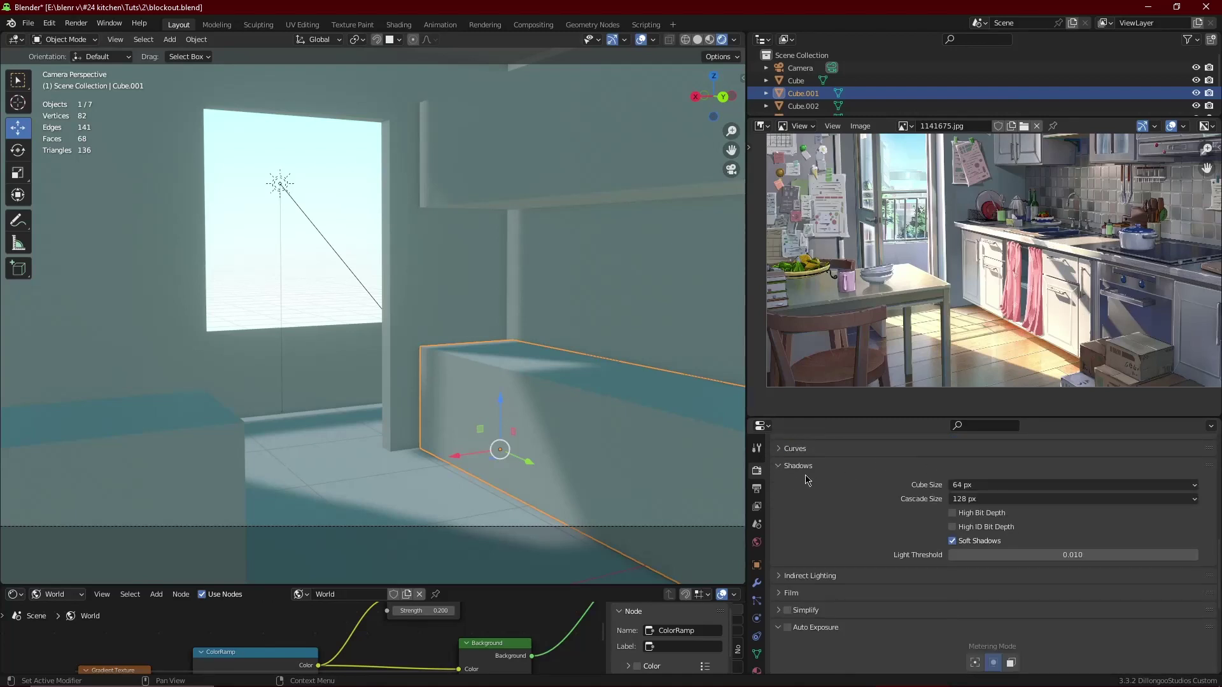
click(971, 501)
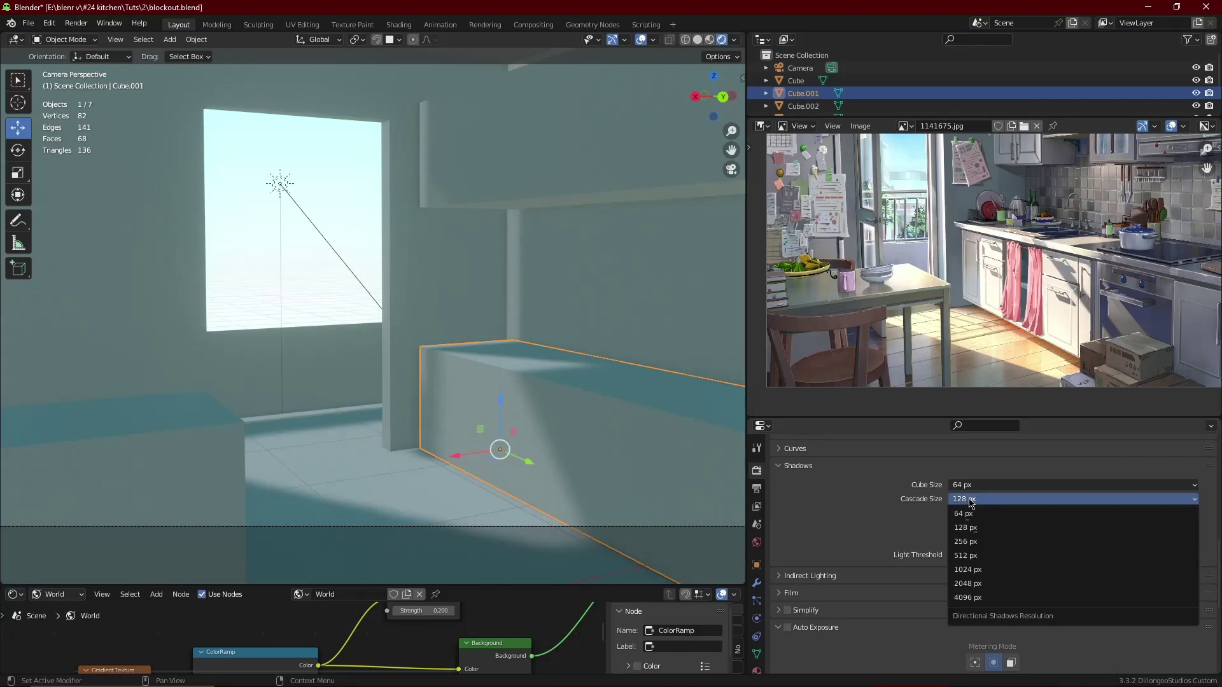
click(988, 606)
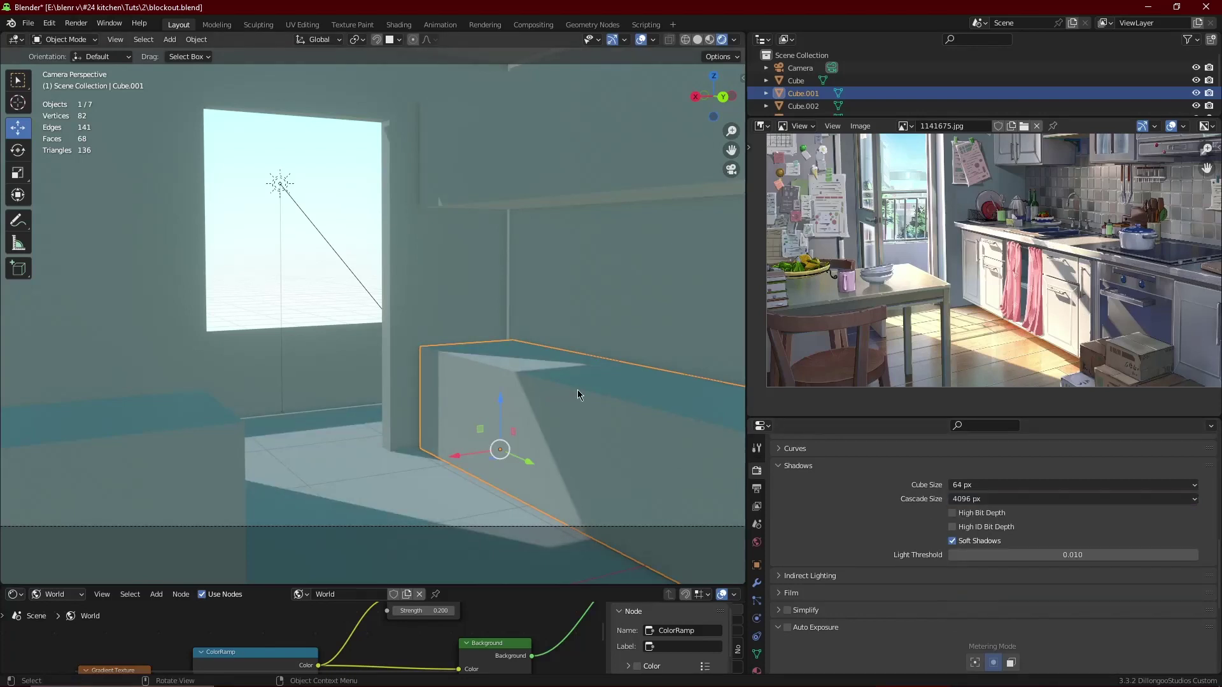
scroll(523, 362, down, 1)
Save the file and nudge box Cube.003 slightly along X.
click(293, 213)
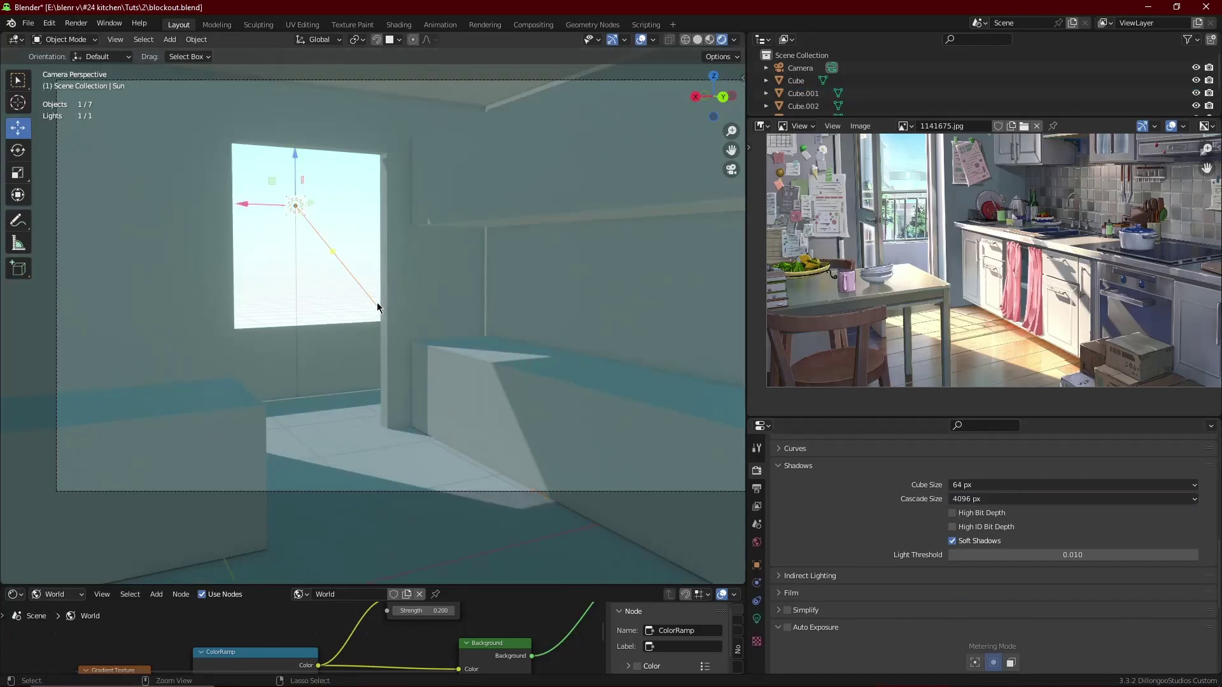
key(ctrl+s)
scroll(447, 330, up, 2)
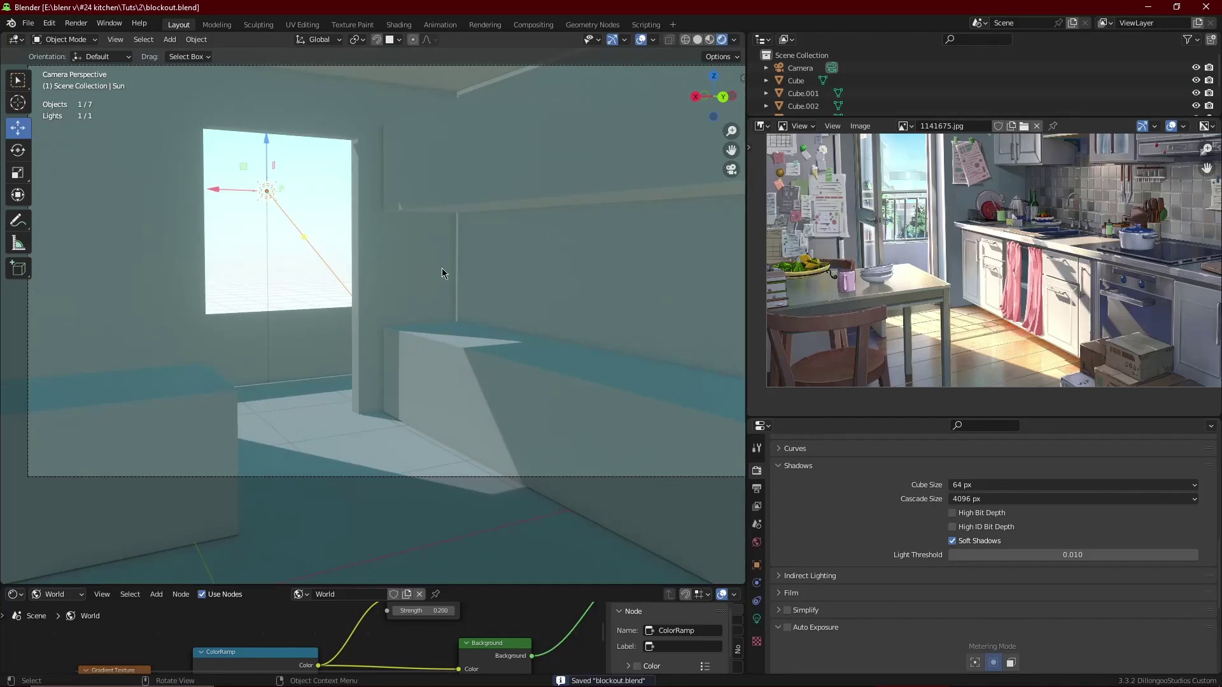
click(187, 406)
scroll(206, 348, down, 2)
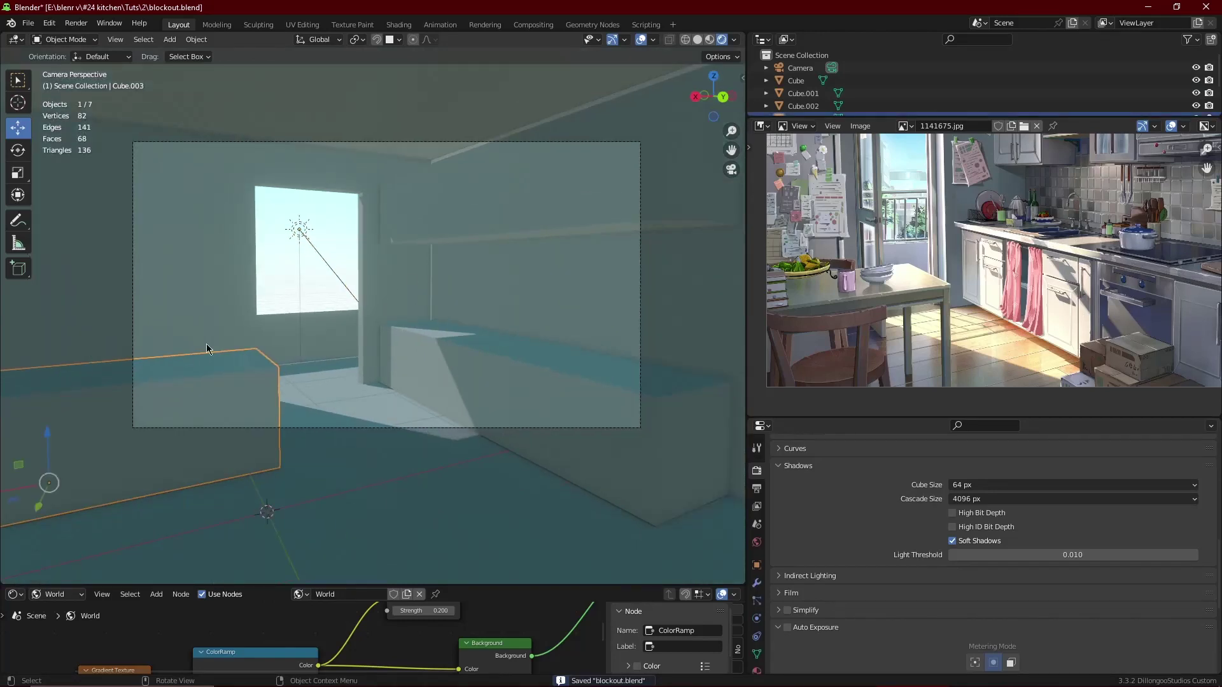
drag(14, 490, 26, 490)
scroll(468, 380, up, 2)
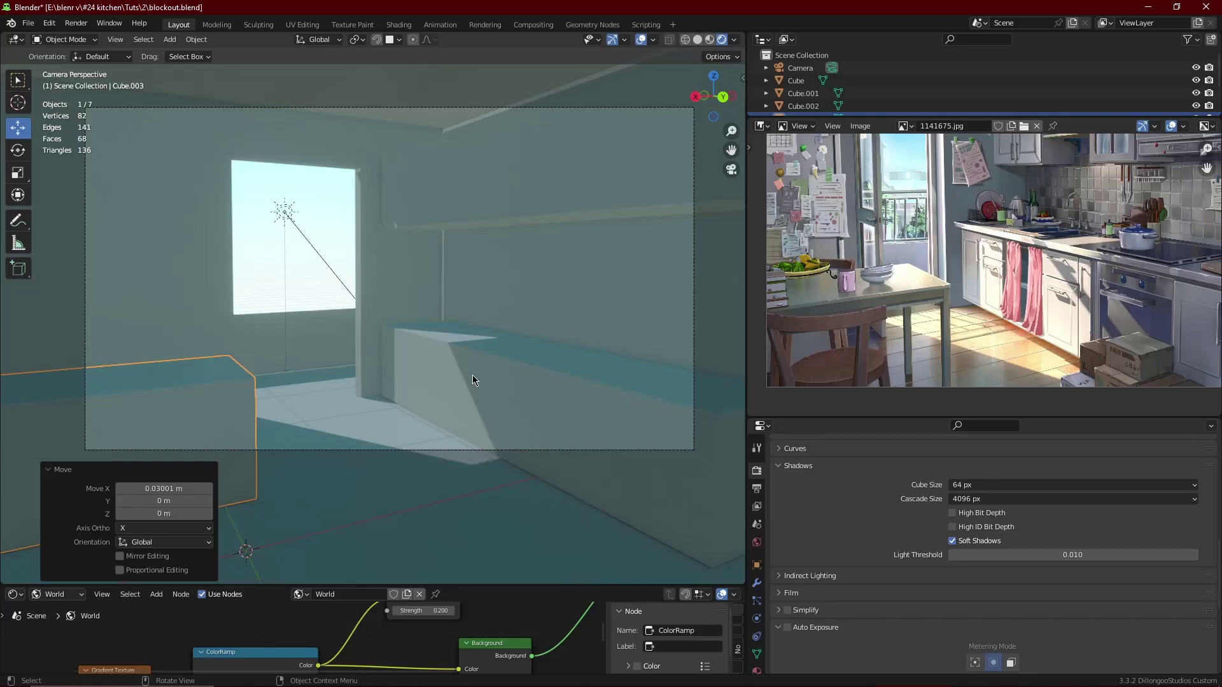
Set the cube shadow size to 128 px, briefly trying 4096 px before reverting.
click(970, 487)
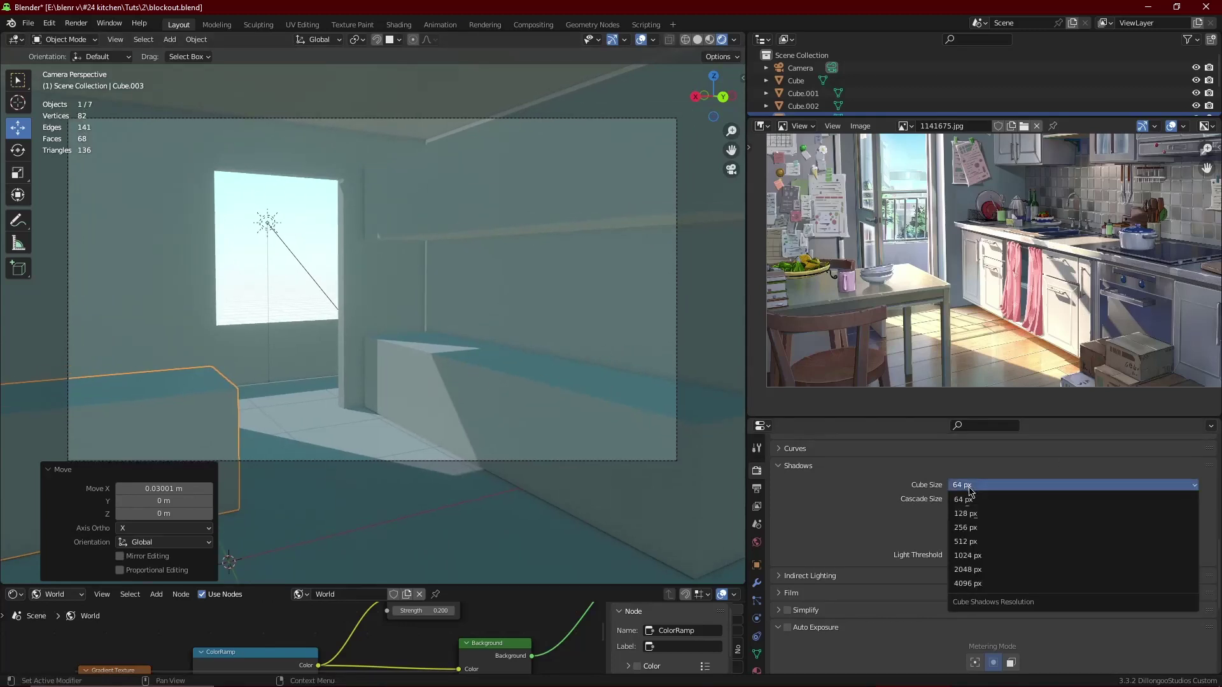
click(977, 502)
scroll(522, 399, up, 7)
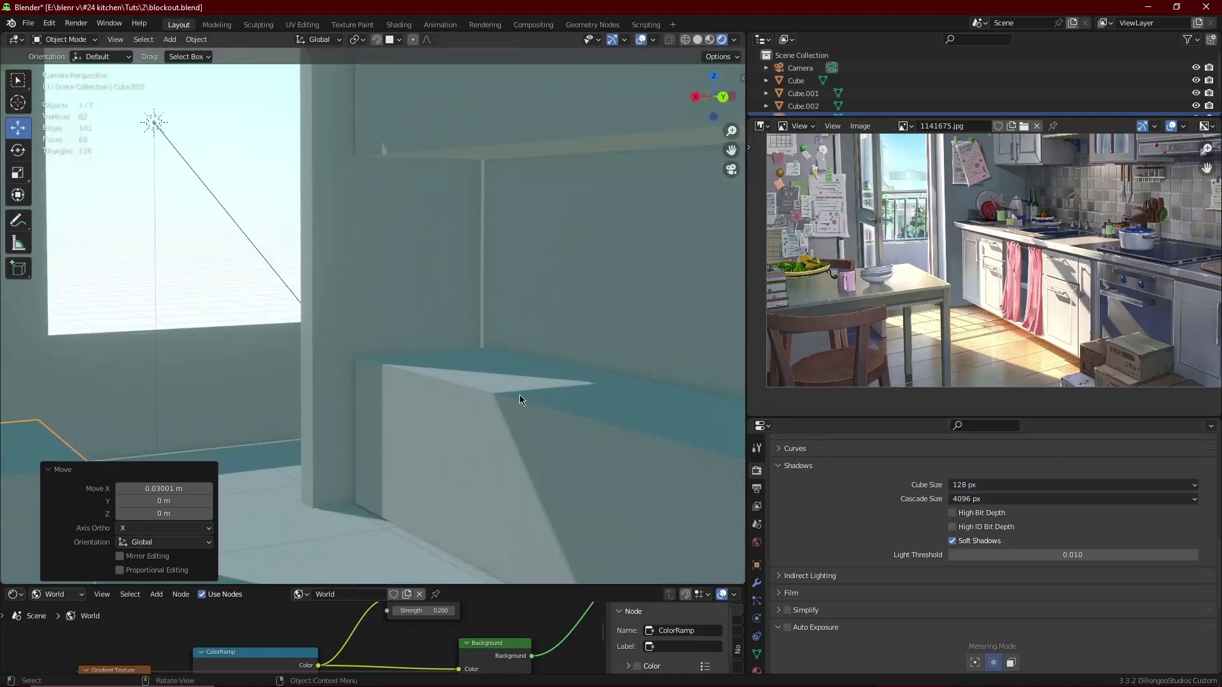
click(1036, 485)
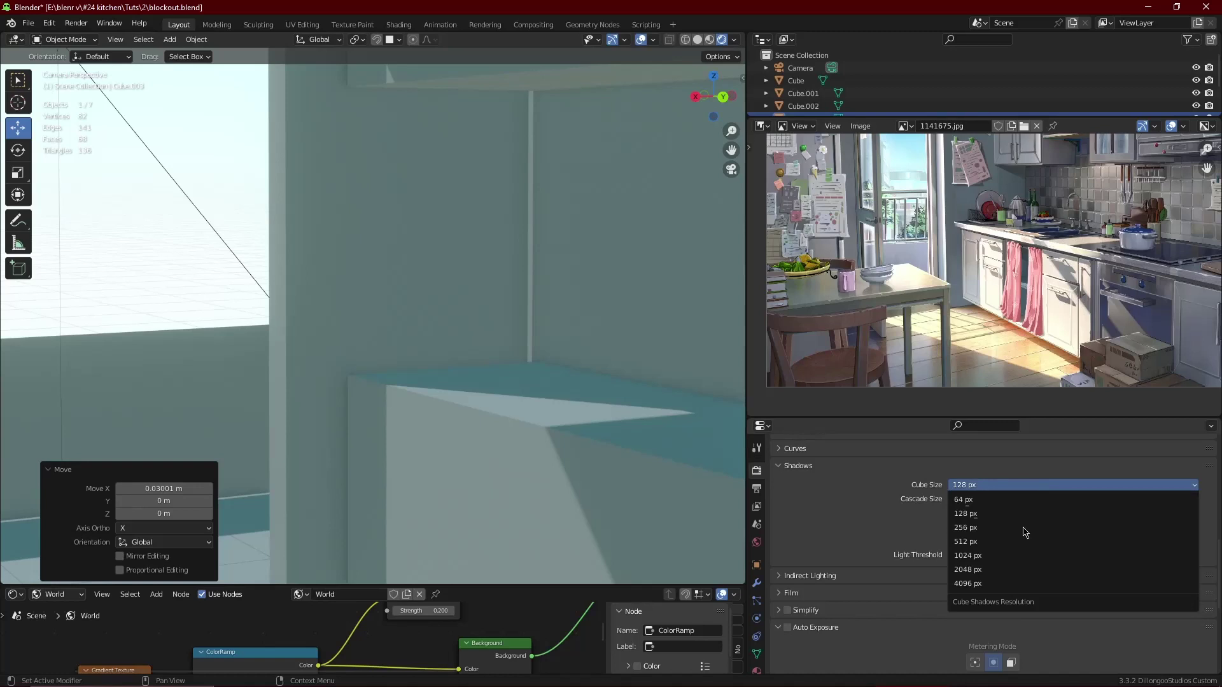
click(996, 589)
click(996, 485)
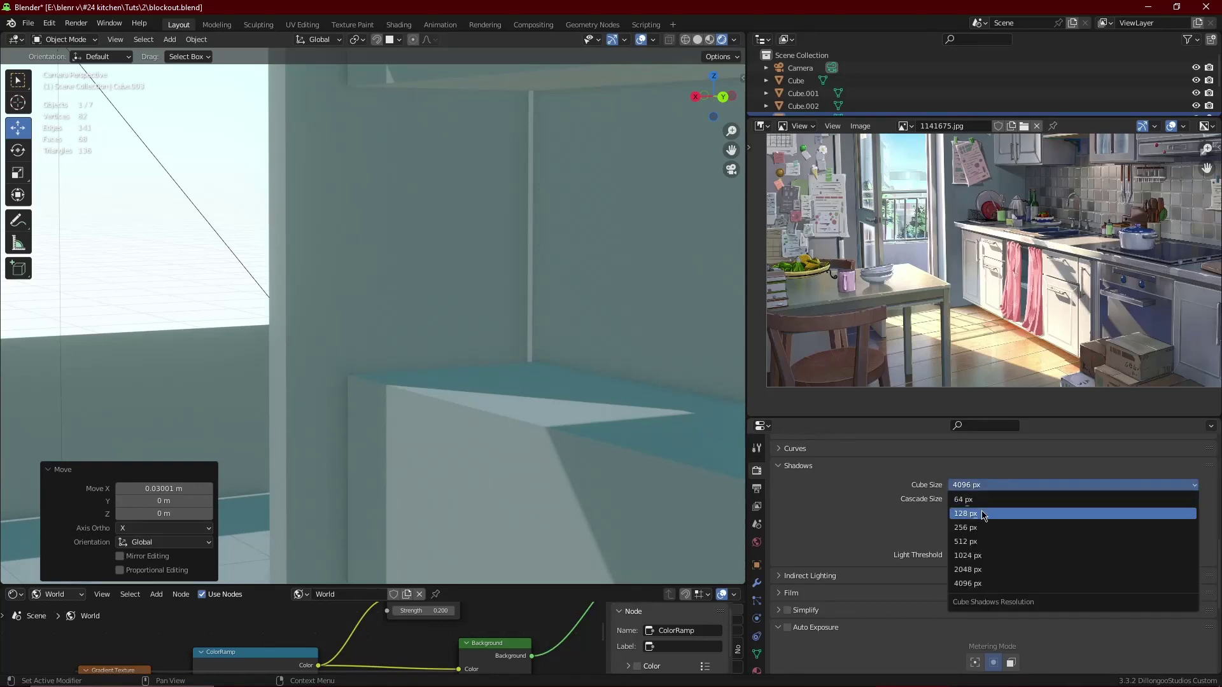
click(977, 507)
Deselect everything, save blockout.blend, and compare the look with Soft Shadows toggled.
scroll(372, 262, down, 5)
scroll(329, 272, up, 4)
key(alt+a)
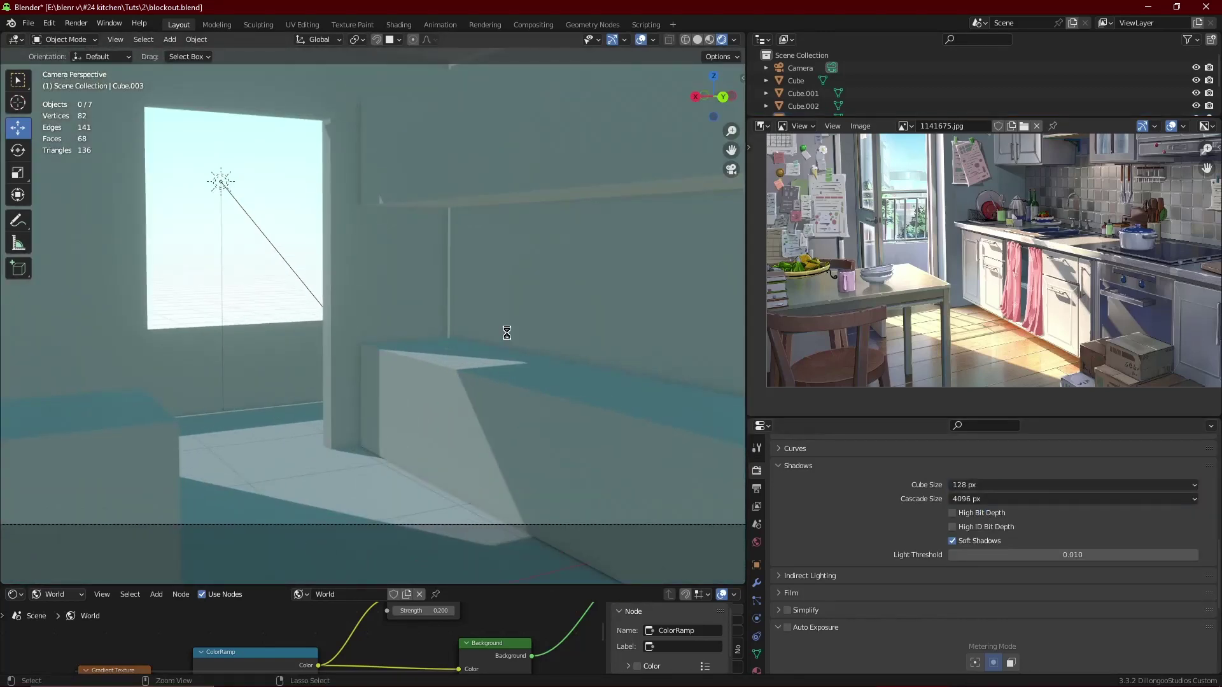
key(ctrl+s)
click(952, 542)
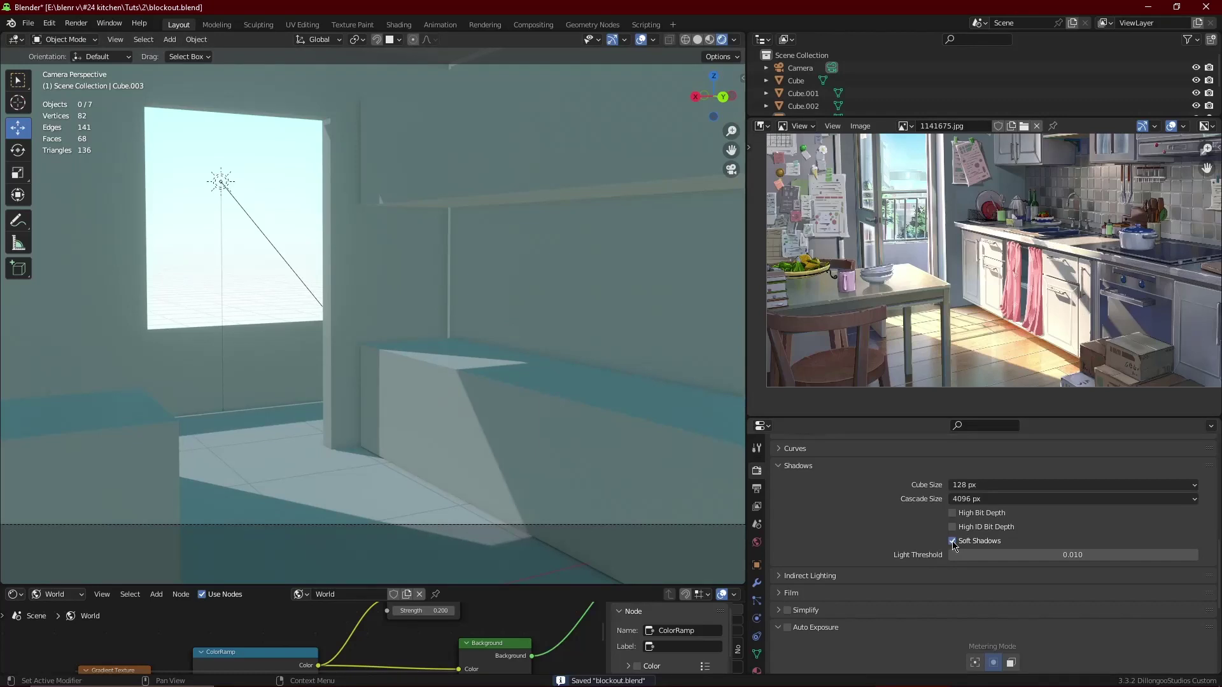
scroll(457, 317, down, 5)
scroll(459, 341, up, 1)
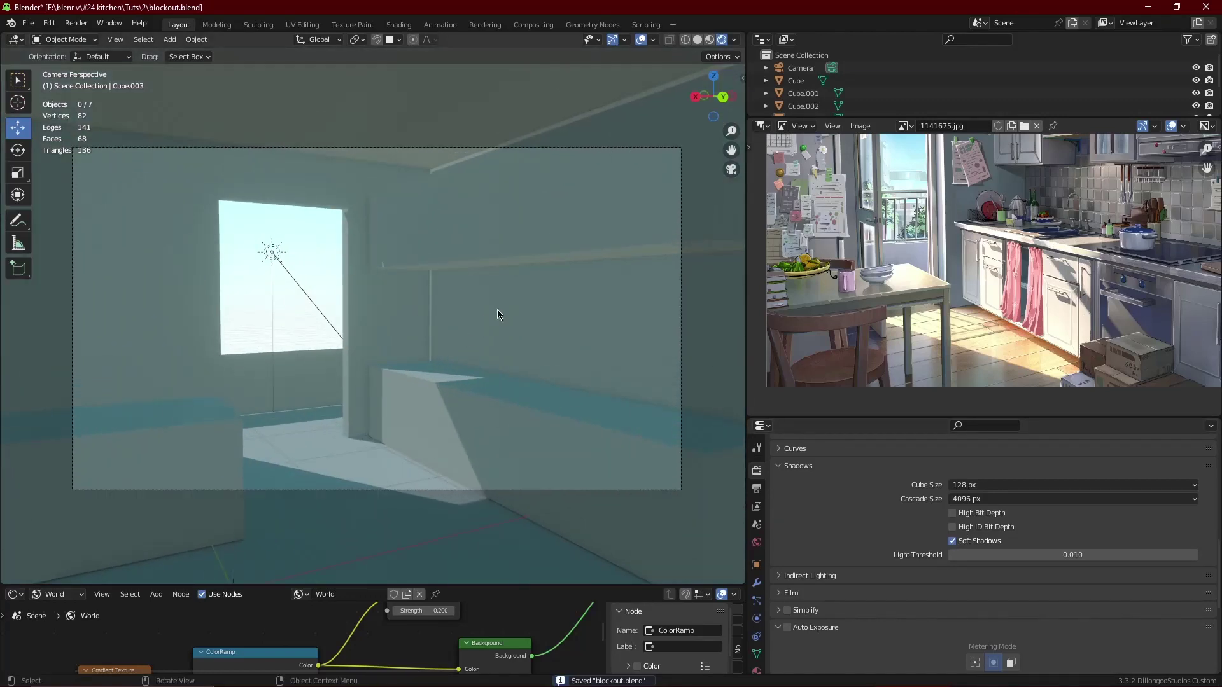
Select the room walls, save, and orbit around the room box before returning to camera view.
click(408, 289)
key(ctrl+s)
scroll(459, 297, down, 6)
middle_drag(409, 289, 503, 267)
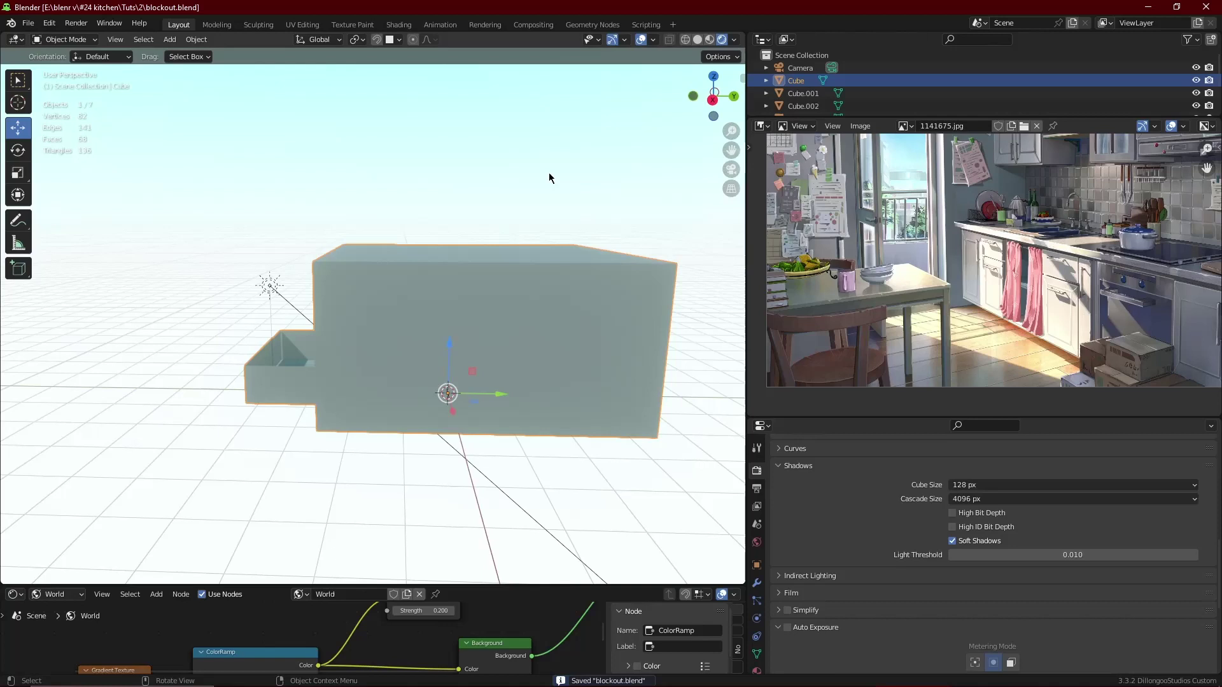
middle_drag(378, 266, 473, 361)
scroll(428, 300, up, 5)
scroll(476, 344, down, 3)
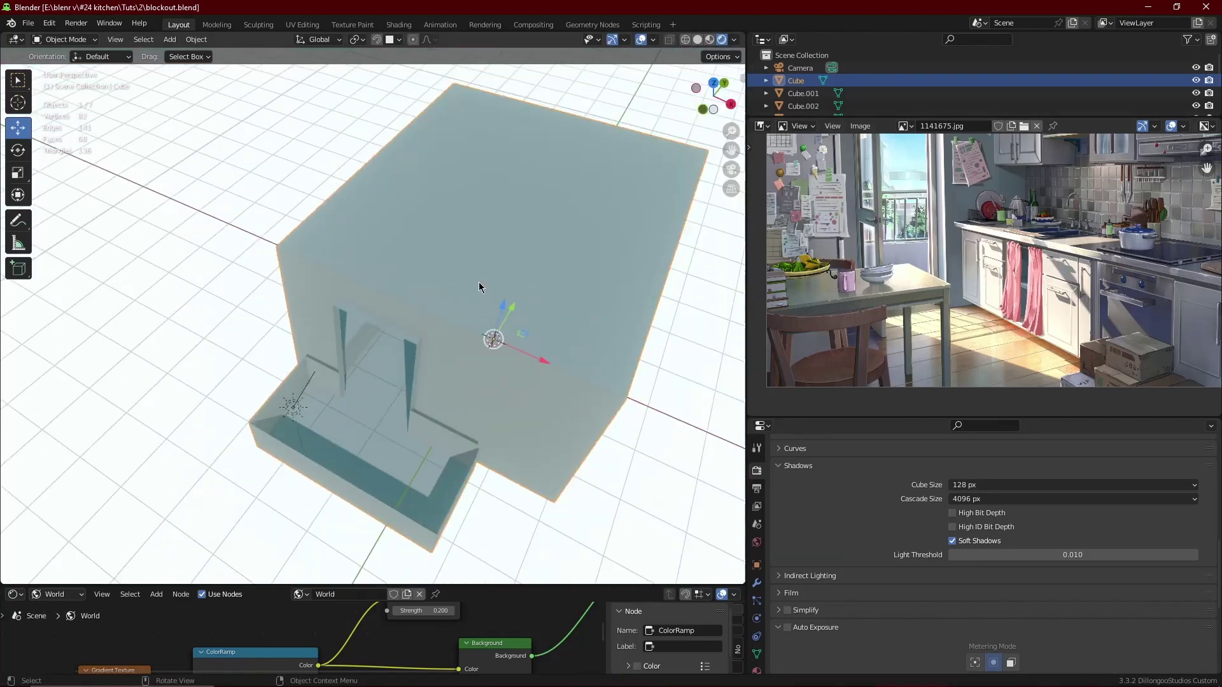
key(q)
click(730, 169)
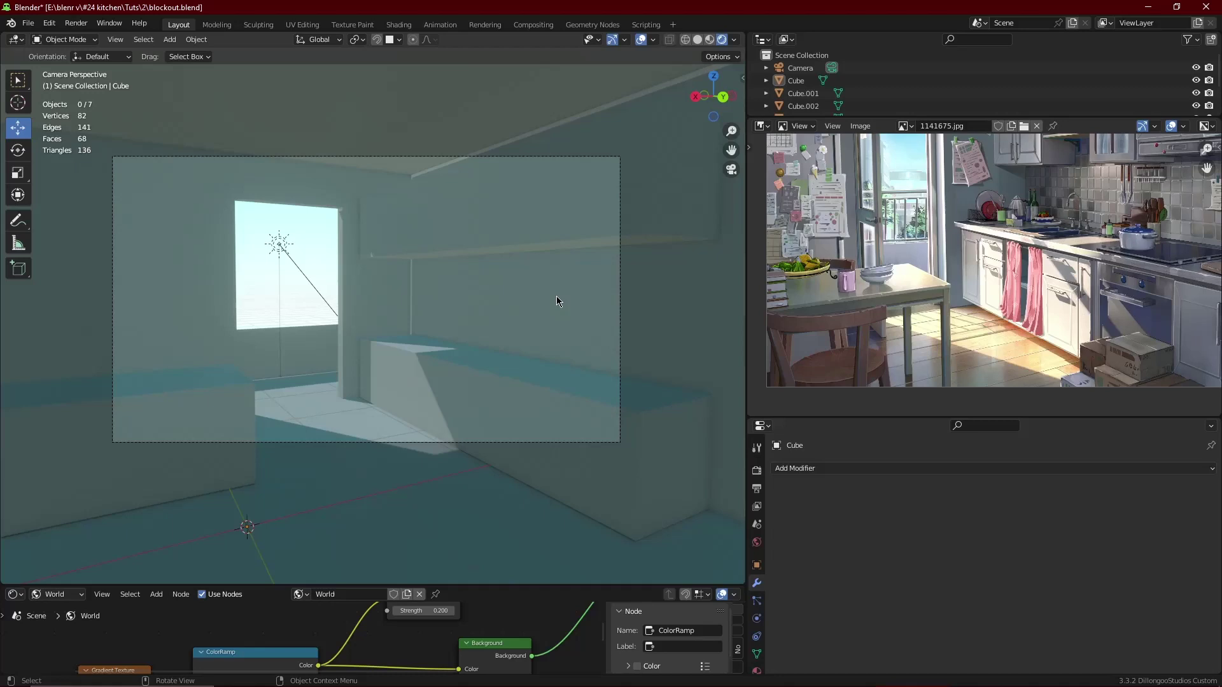
Add a Solidify modifier to the room shell with 0.04 m thickness.
click(557, 297)
click(450, 285)
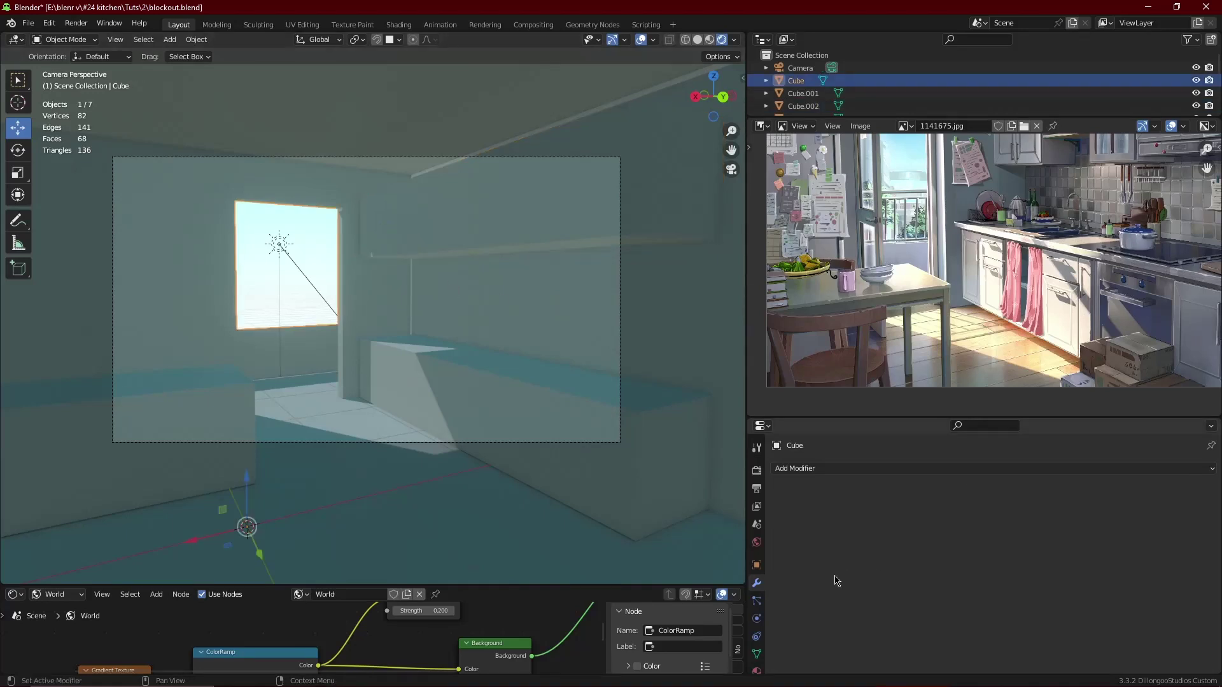
click(849, 470)
click(933, 426)
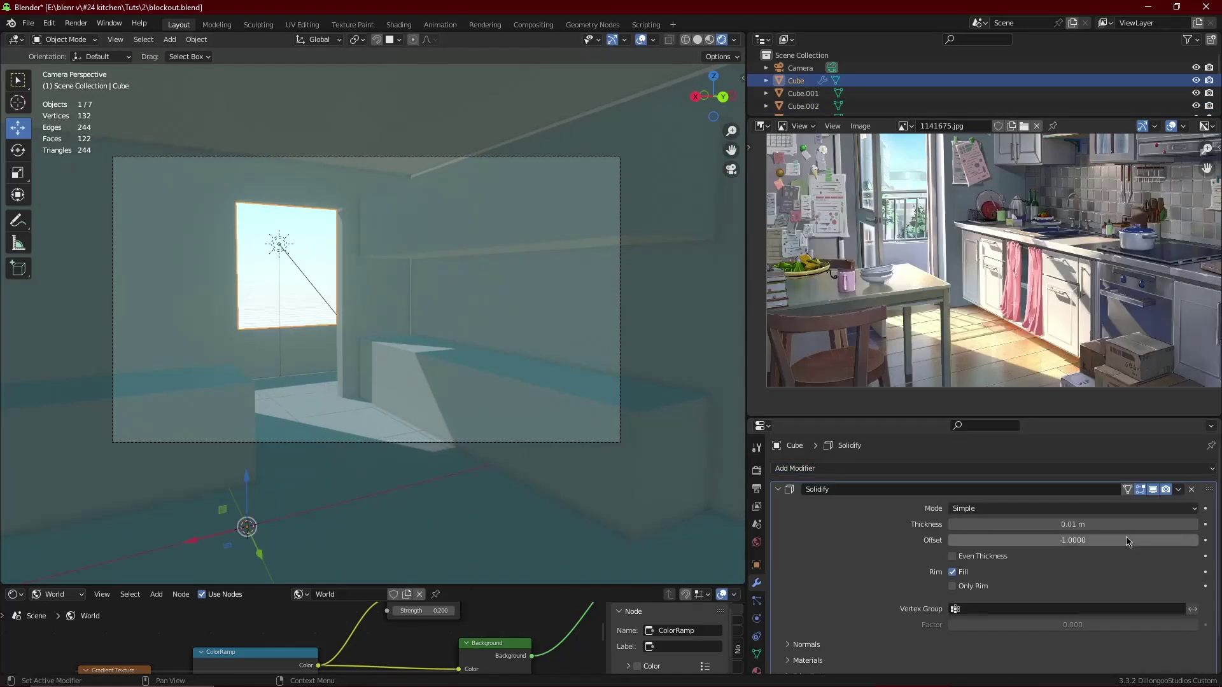
click(1194, 524)
click(1195, 525)
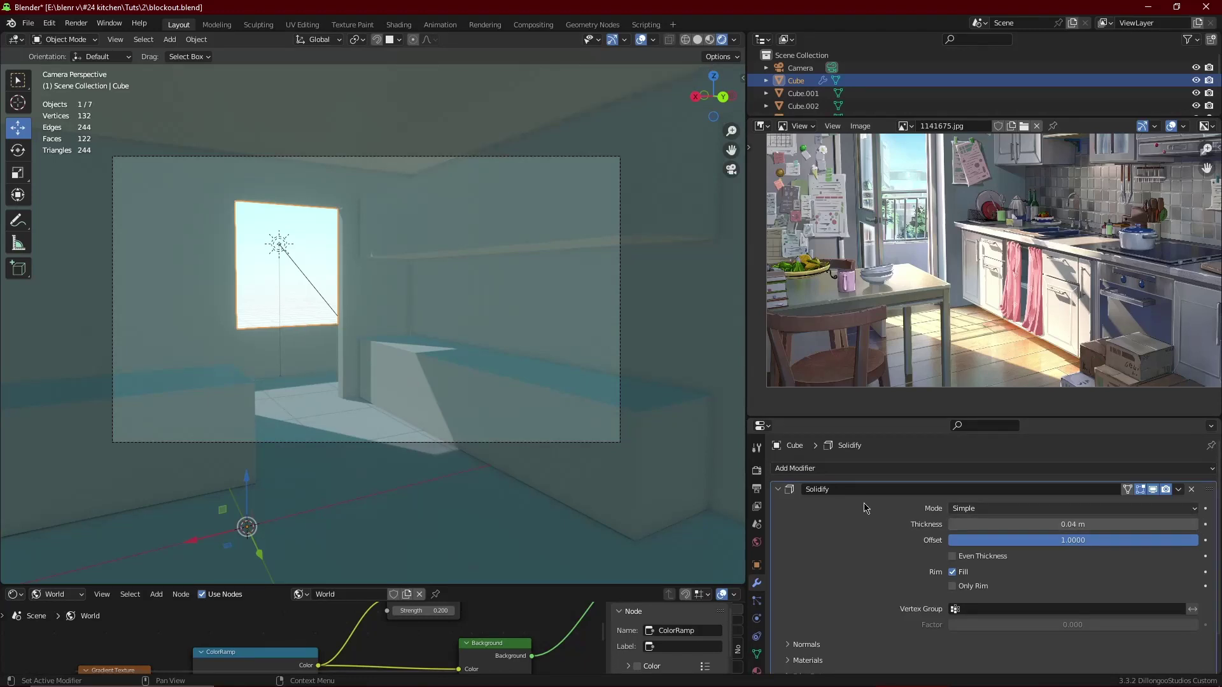
Deselect the room, save, and bring up the Eevee render settings with the Bloom panel.
click(303, 237)
key(ctrl+s)
shift+middle_drag(431, 317, 410, 316)
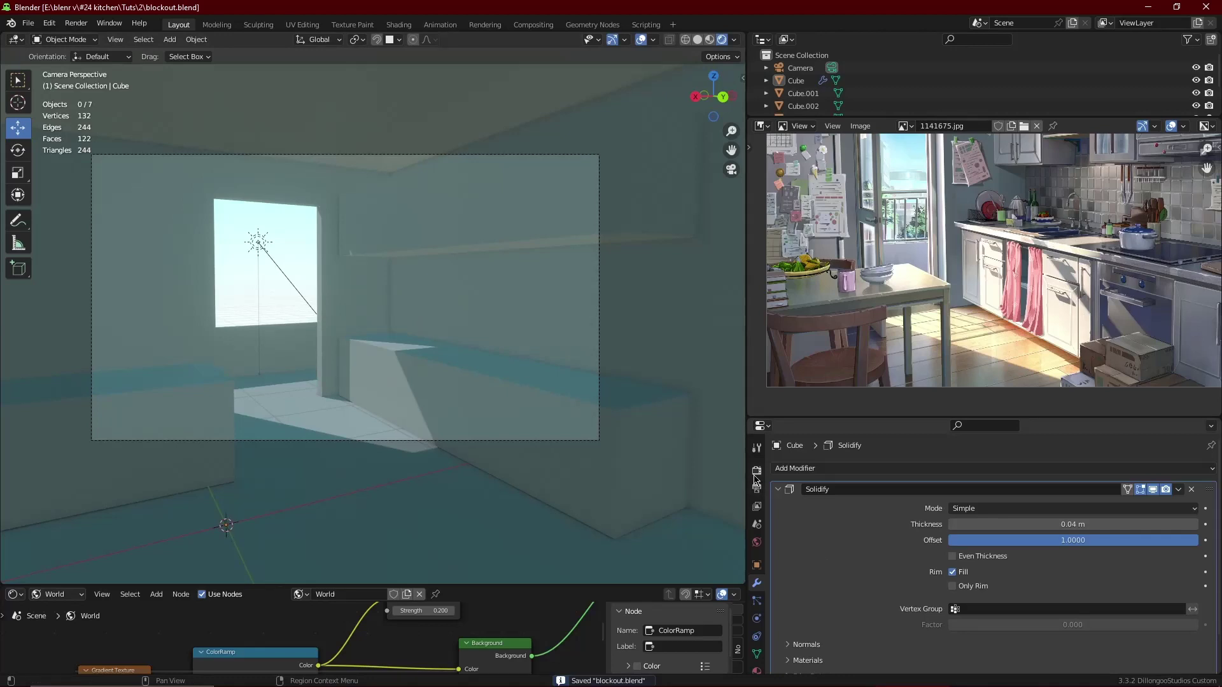
click(756, 474)
scroll(925, 555, down, 1)
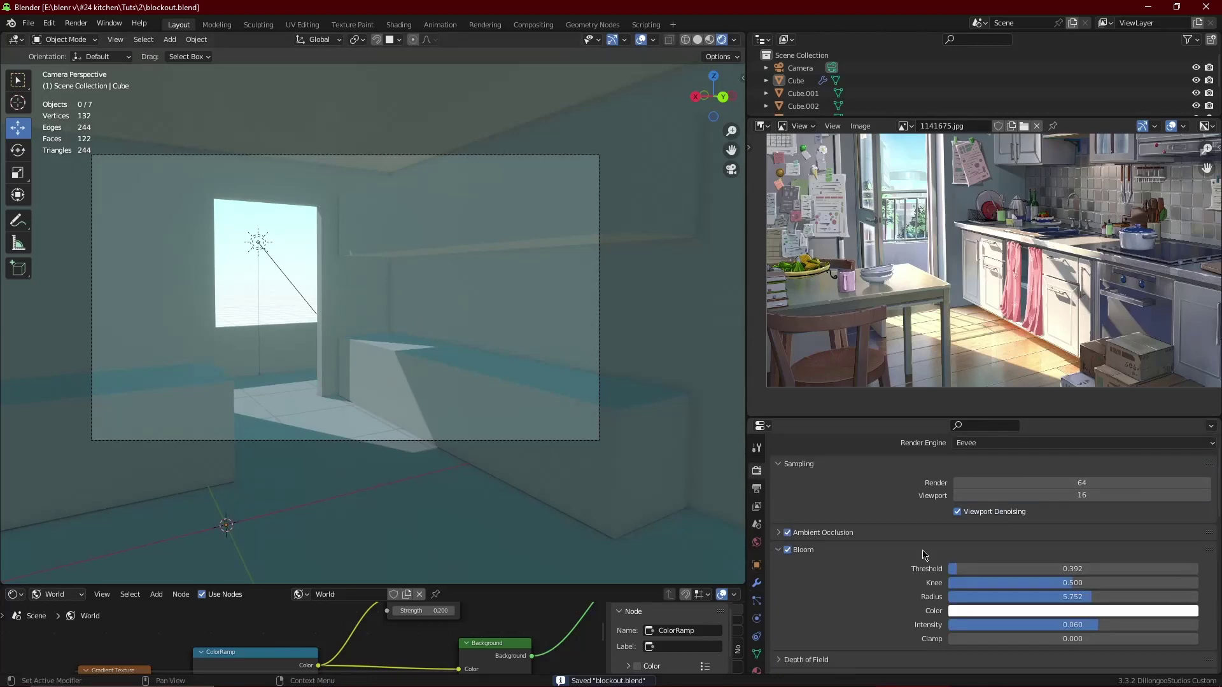
scroll(849, 575, down, 2)
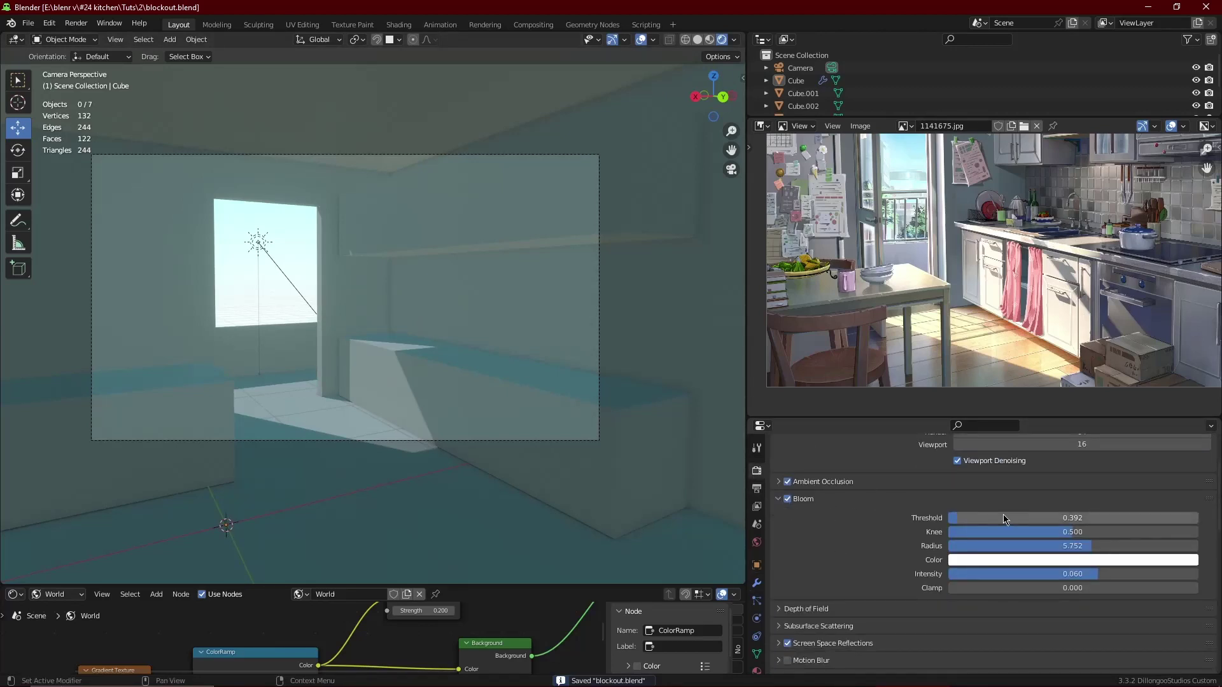
scroll(920, 561, down, 8)
scroll(925, 565, up, 10)
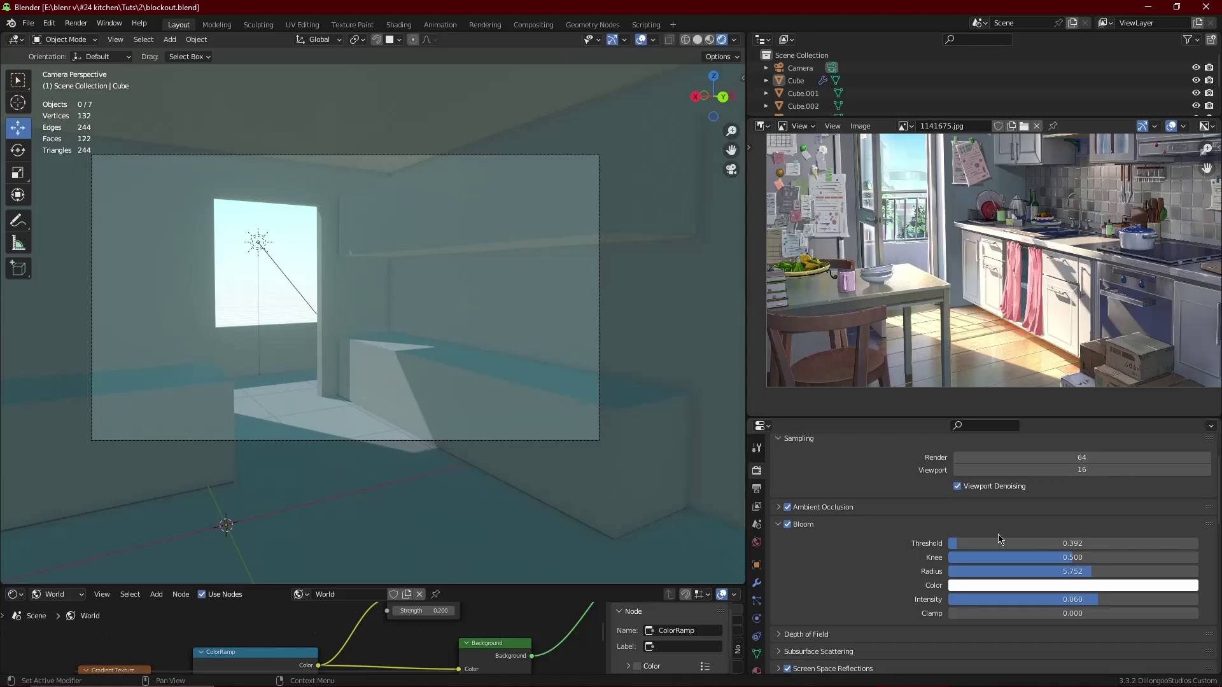
Set Bloom Threshold 0.240, Radius 4.207 and Intensity 0.070, then save.
drag(1017, 543, 1000, 543)
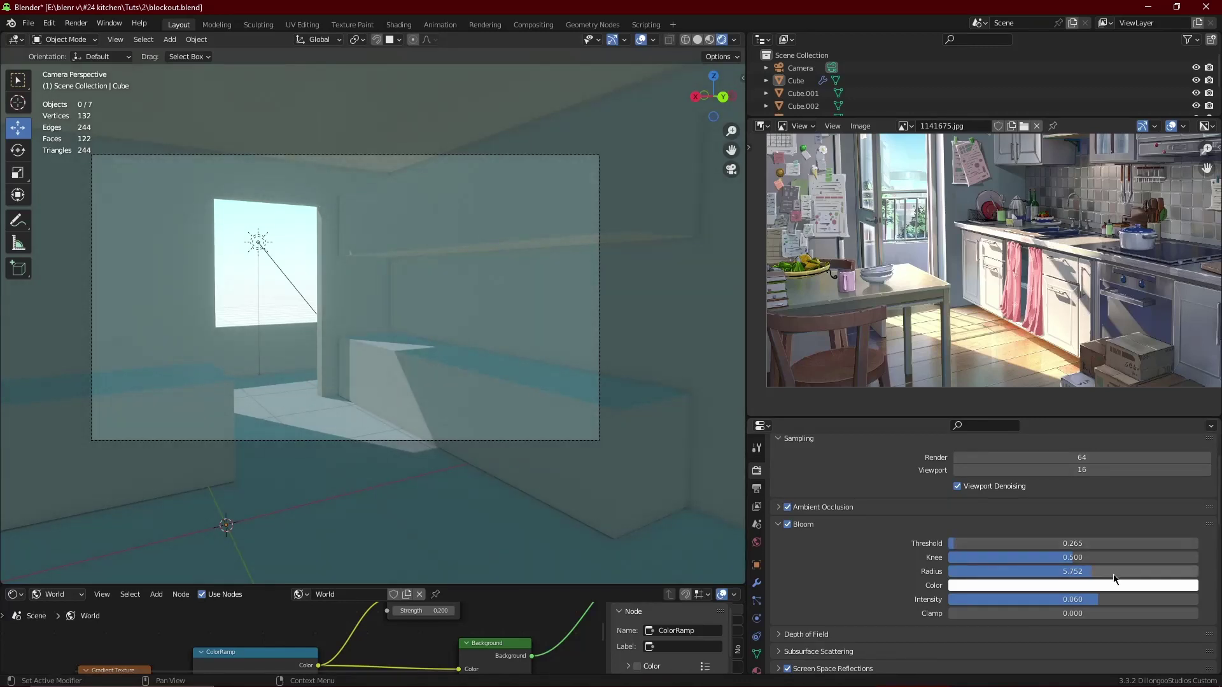
drag(1114, 574, 1082, 574)
scroll(550, 476, up, 5)
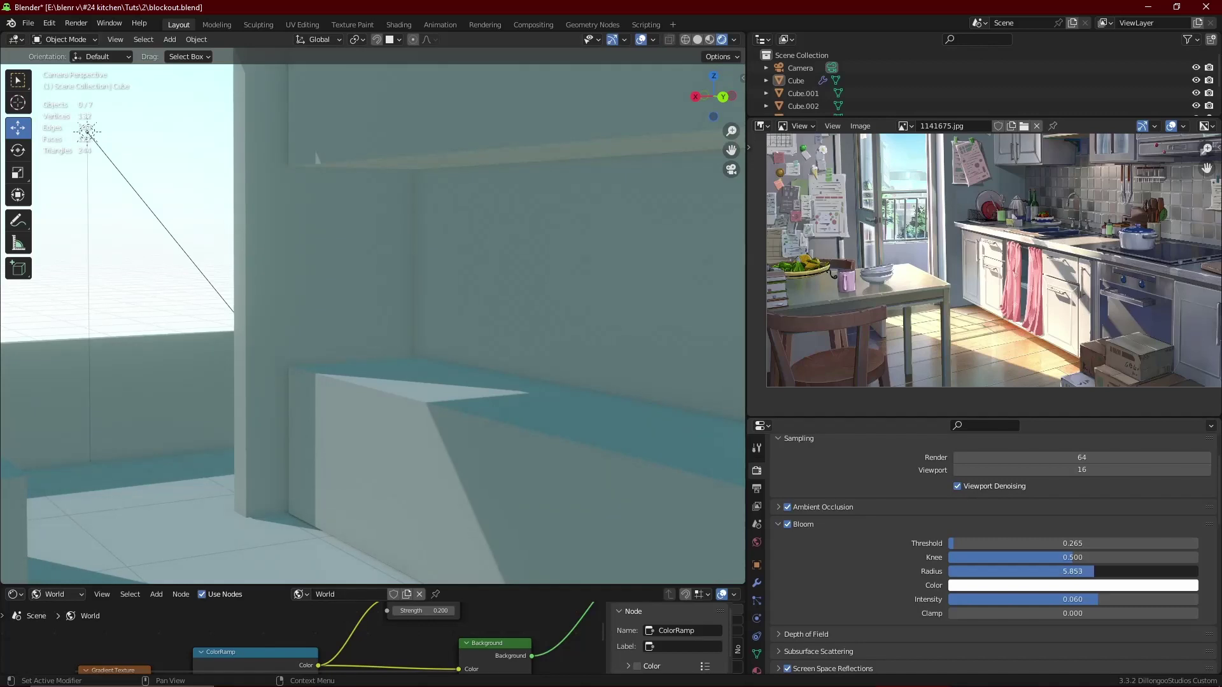
drag(1092, 572, 1083, 544)
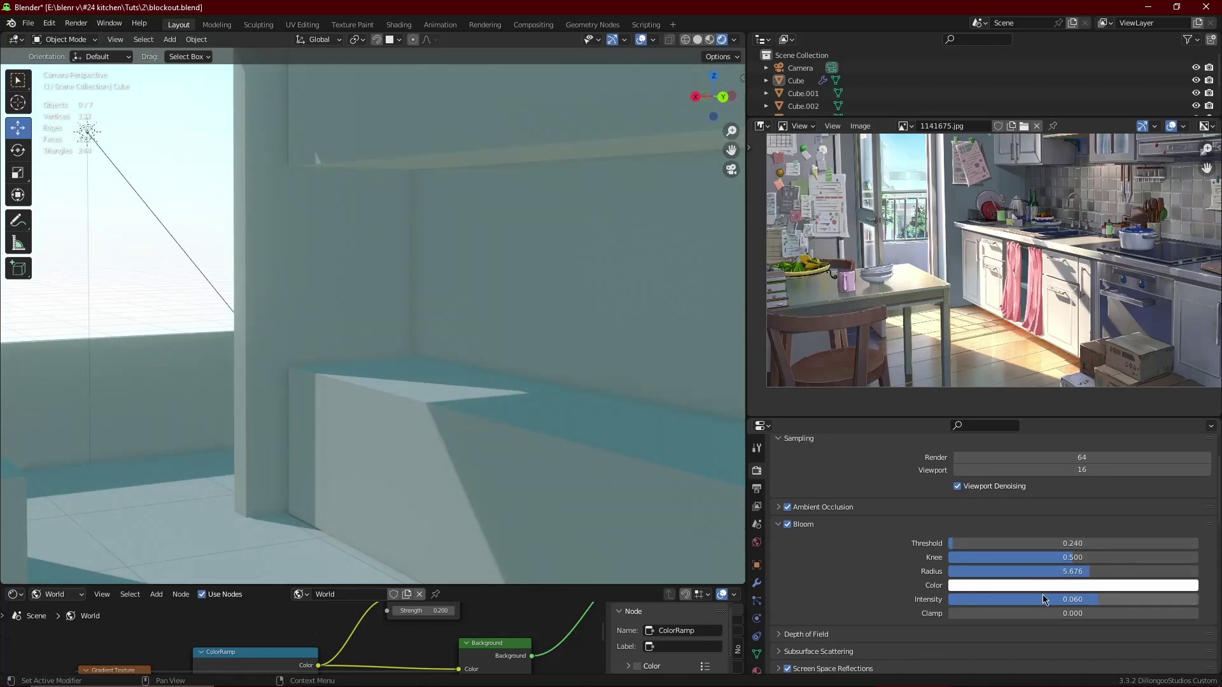
drag(1044, 600, 1052, 572)
scroll(646, 390, down, 8)
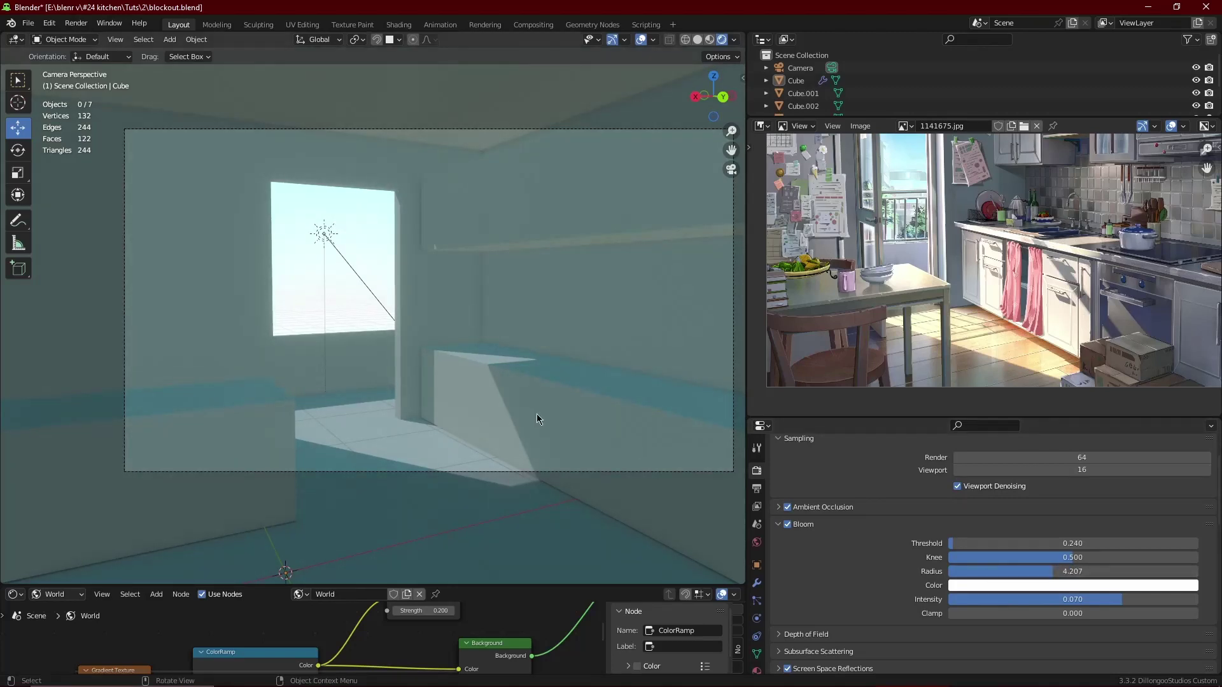
key(ctrl+s)
Try a tinted Bloom Color and save blockout.blend.
click(962, 585)
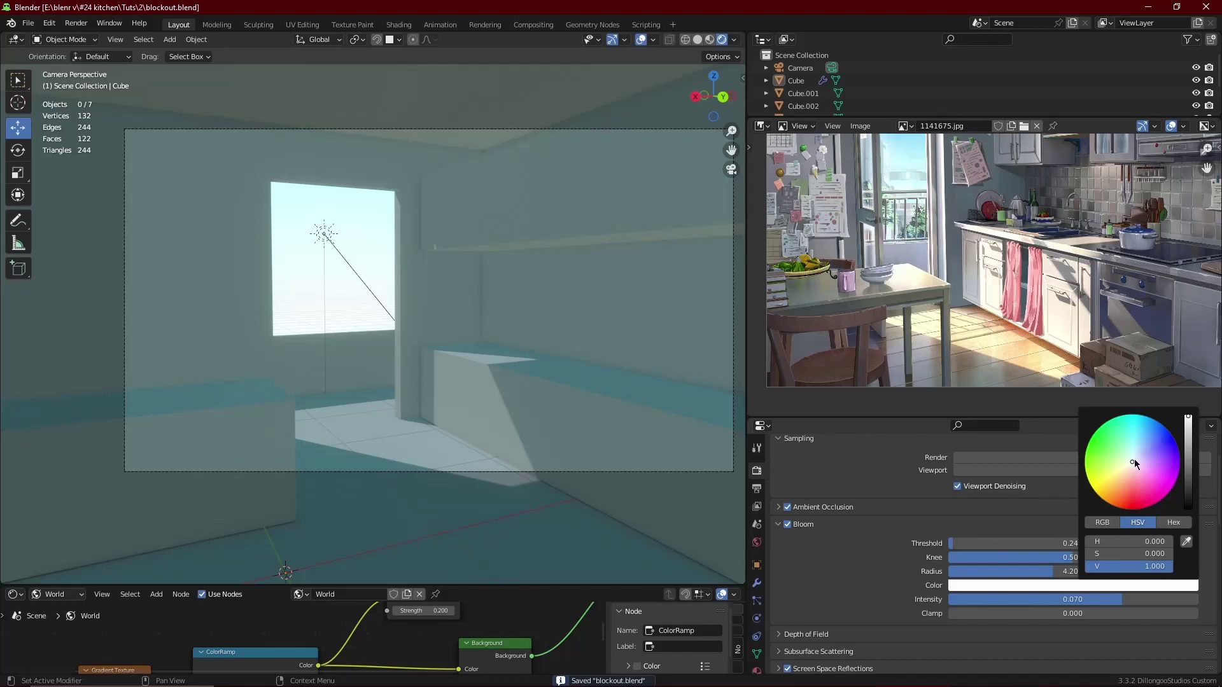
mouse_move(1134, 459)
mouse_down()
mouse_move(1133, 446)
mouse_move(1146, 478)
mouse_move(1132, 469)
mouse_move(1136, 414)
mouse_move(1133, 452)
mouse_up()
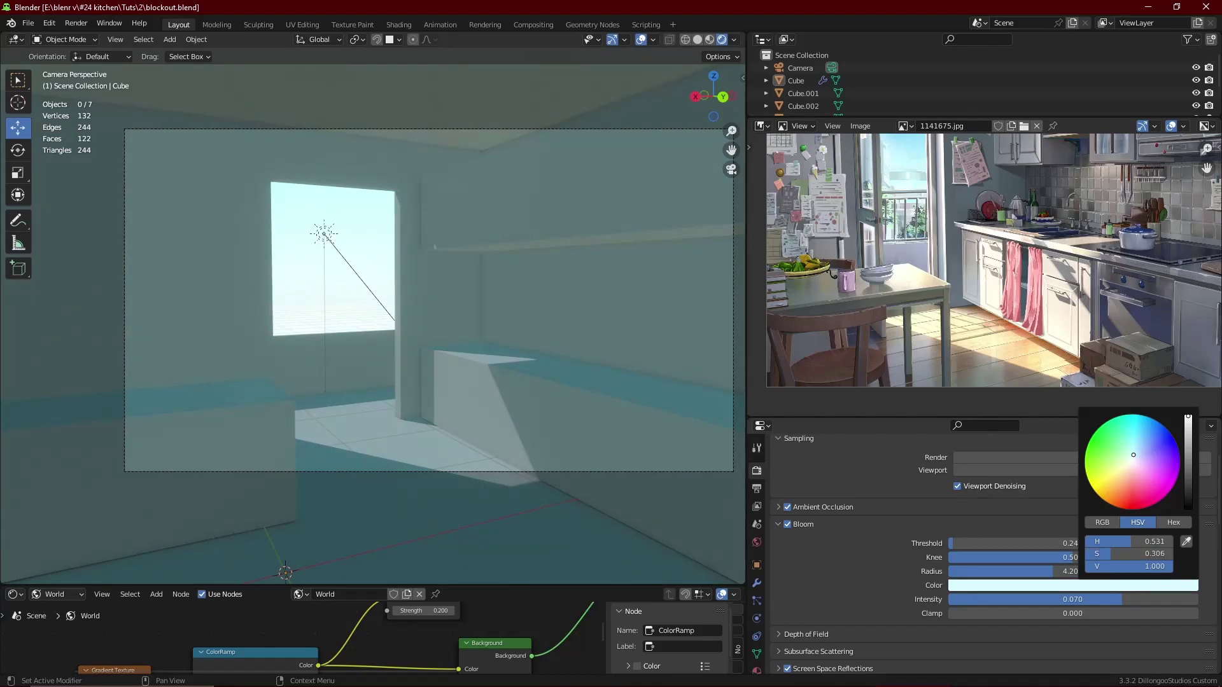
scroll(441, 393, down, 2)
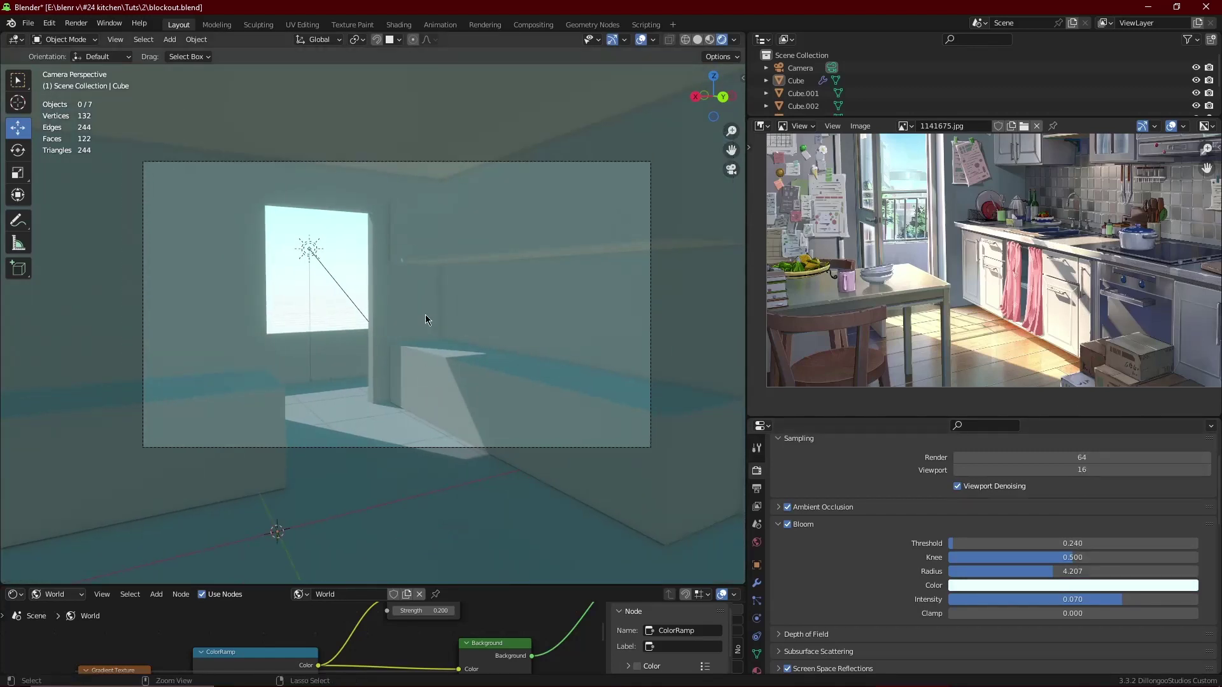
key(ctrl+s)
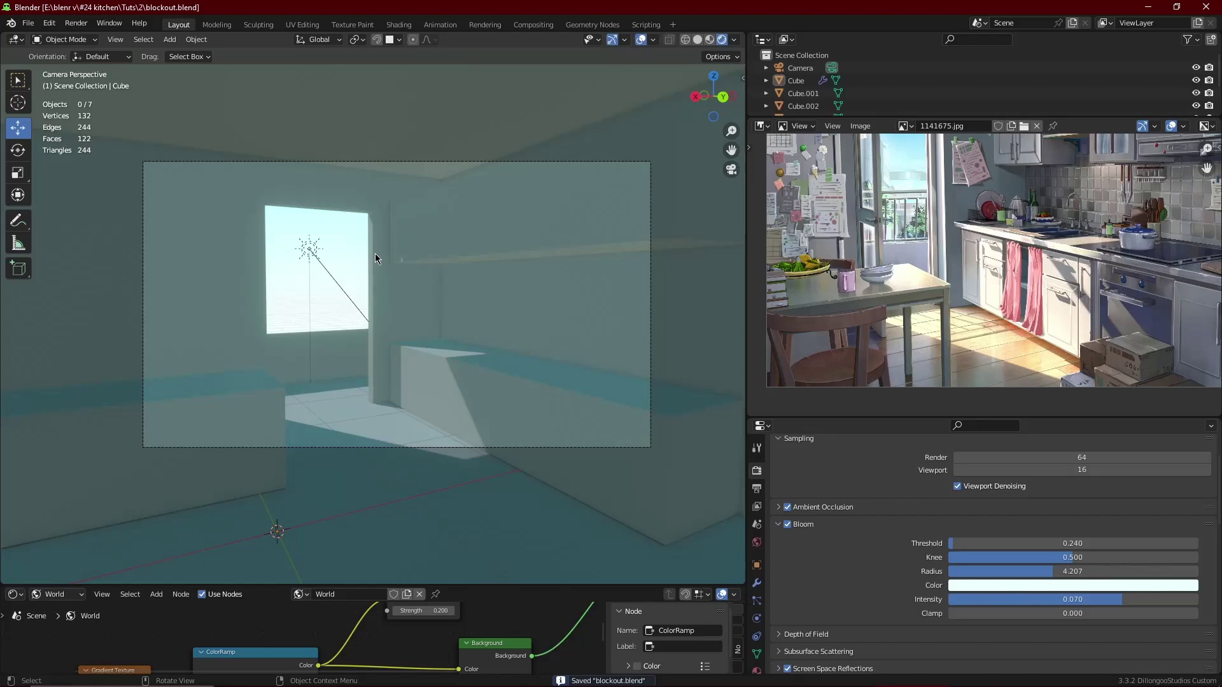
Set the Sun light's strength to 3.000 and save.
click(330, 279)
click(756, 619)
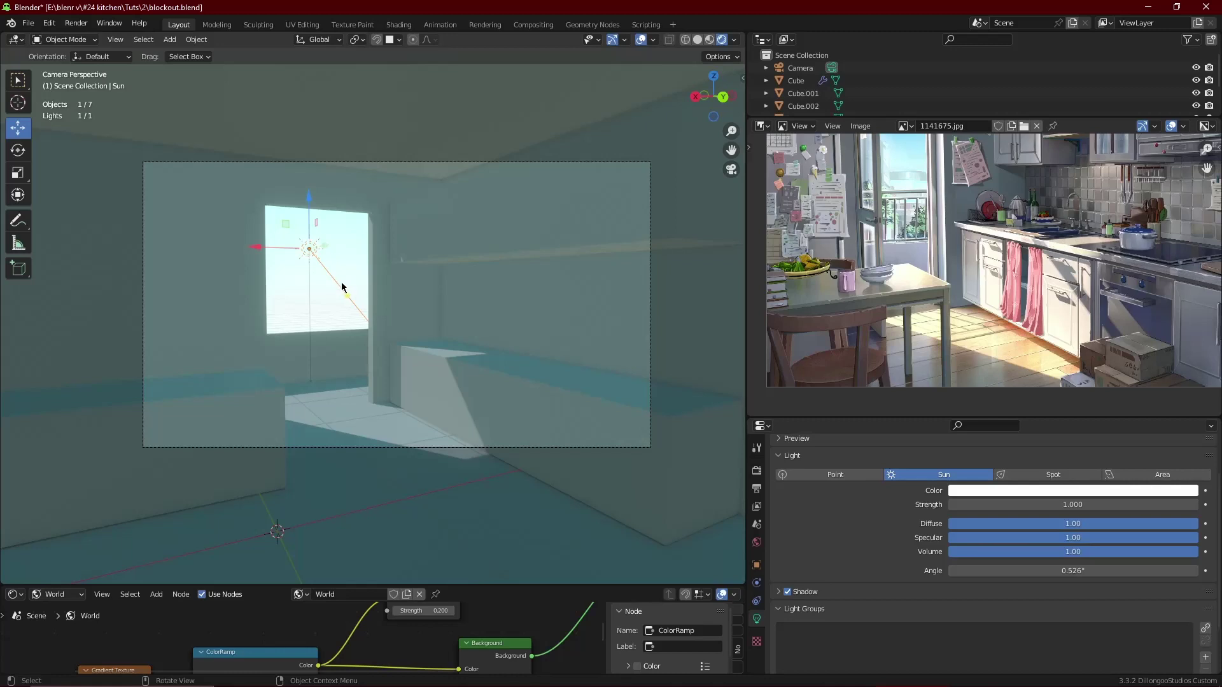
click(1028, 503)
text(3)
key(Return)
scroll(472, 395, up, 1)
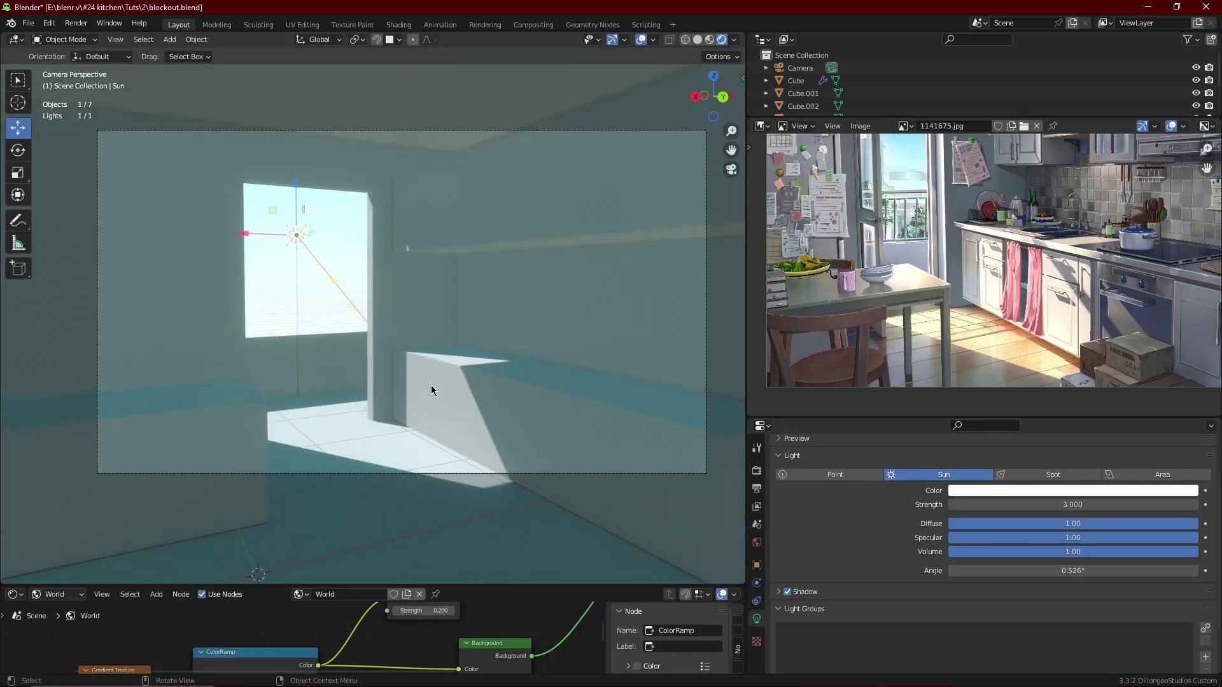
key(ctrl+s)
Pick a pale warm yellow sun colour (H 0.122, S 0.309, V 1.000) and save.
shift+middle_drag(457, 353, 440, 368)
click(1010, 490)
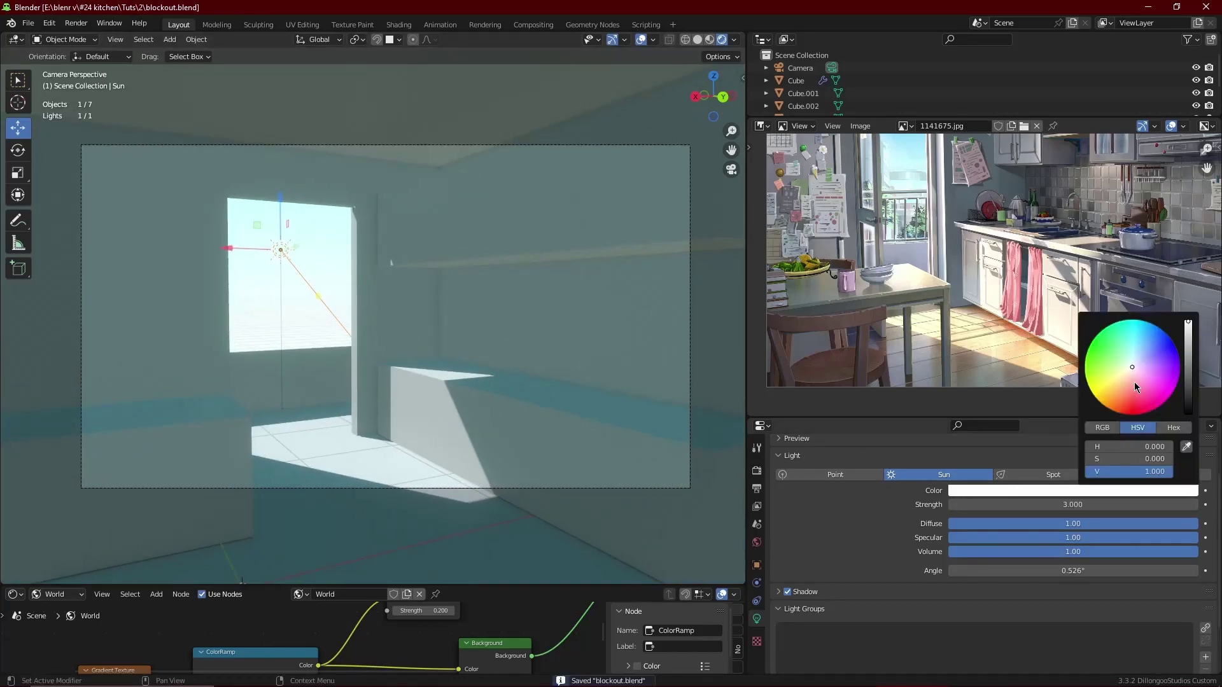
click(1126, 373)
drag(1125, 373, 1131, 371)
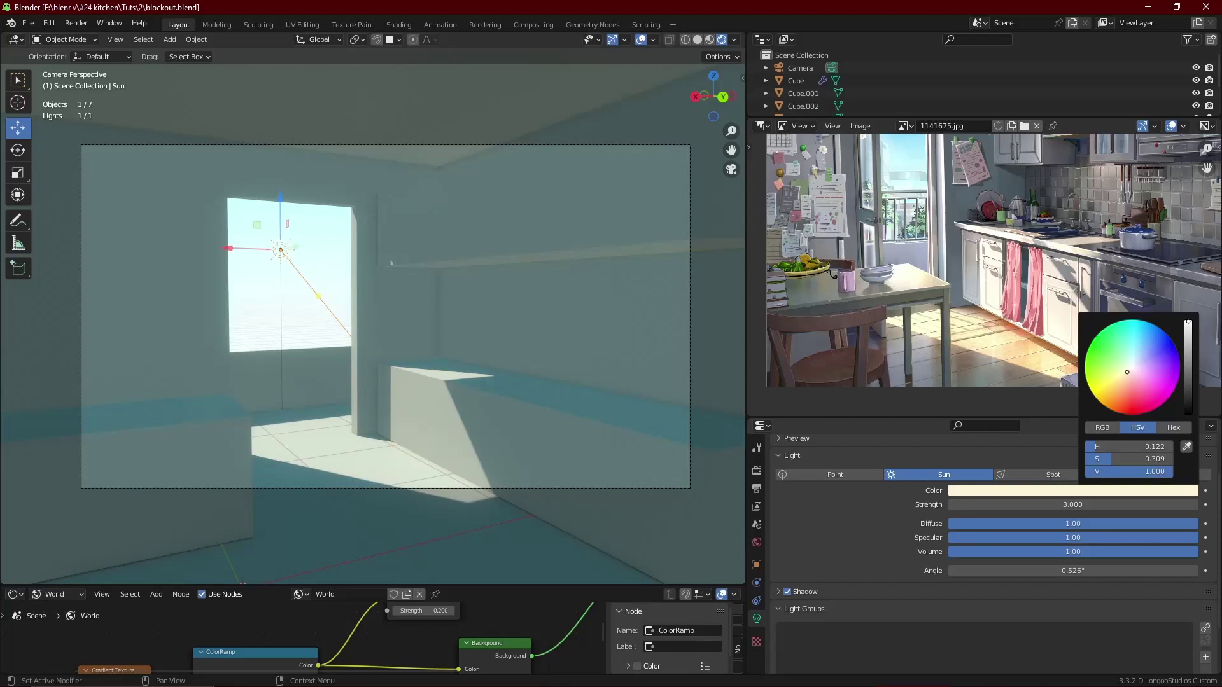
scroll(522, 332, down, 2)
key(ctrl+s)
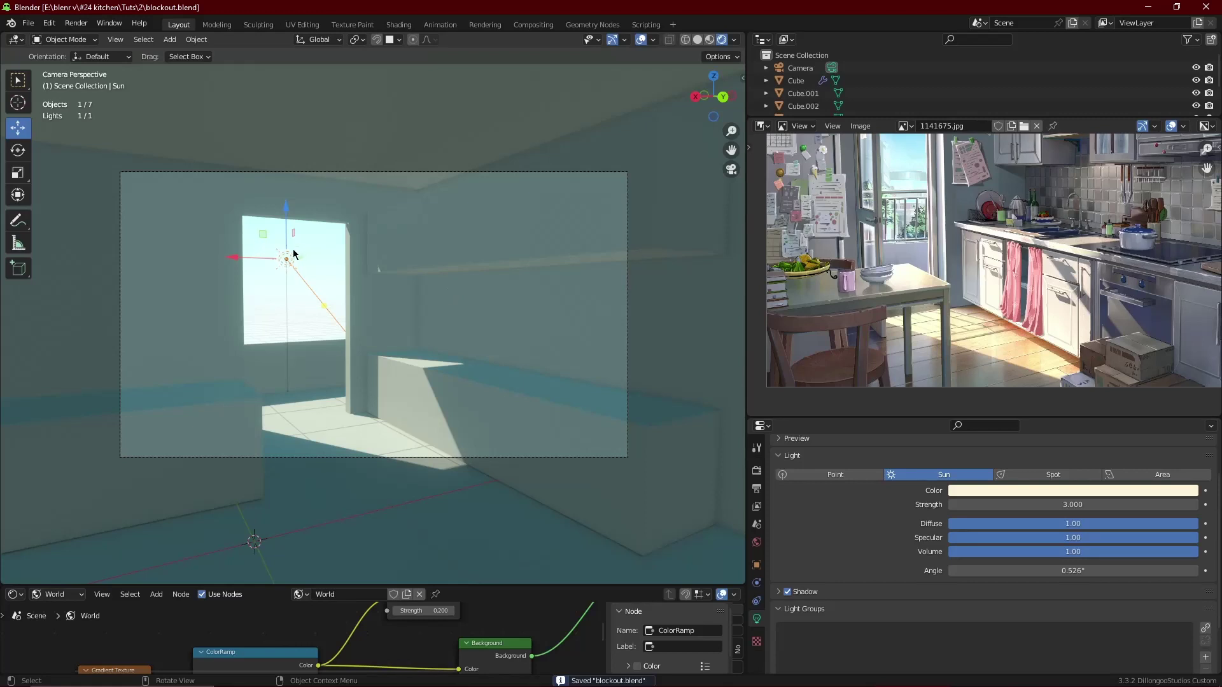
Nudge the sun, rotate it about global X, then turn it 11.5° around Z.
drag(294, 255, 289, 245)
key(r)
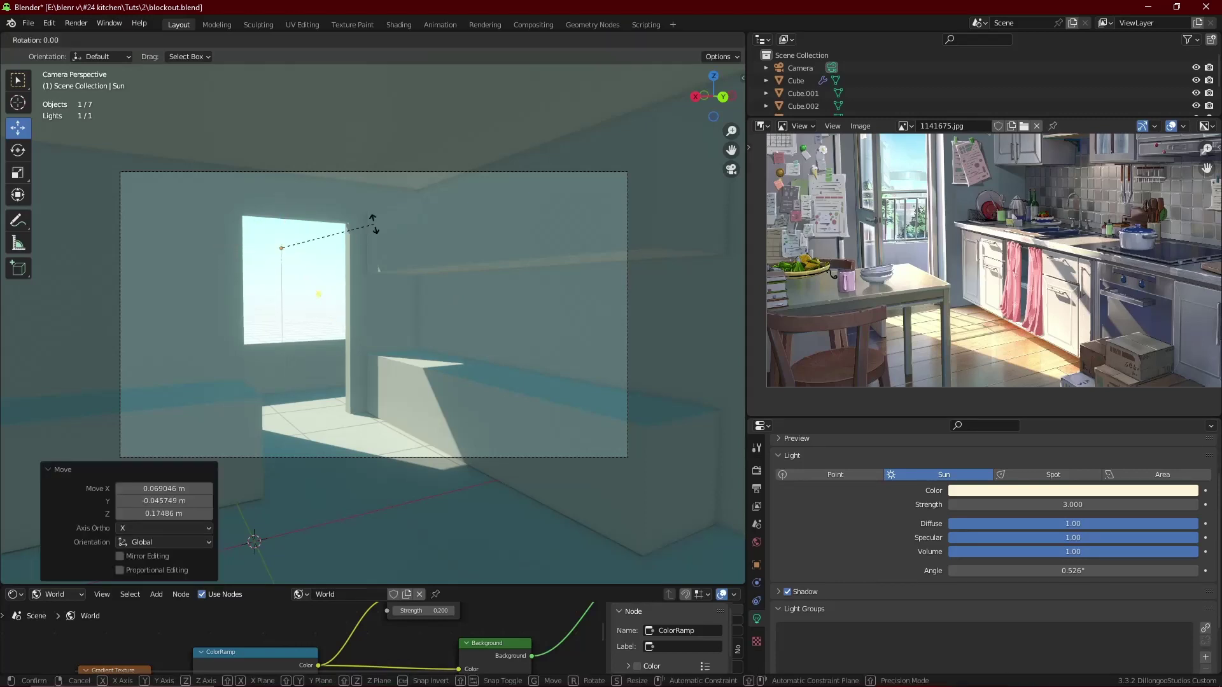
key(x)
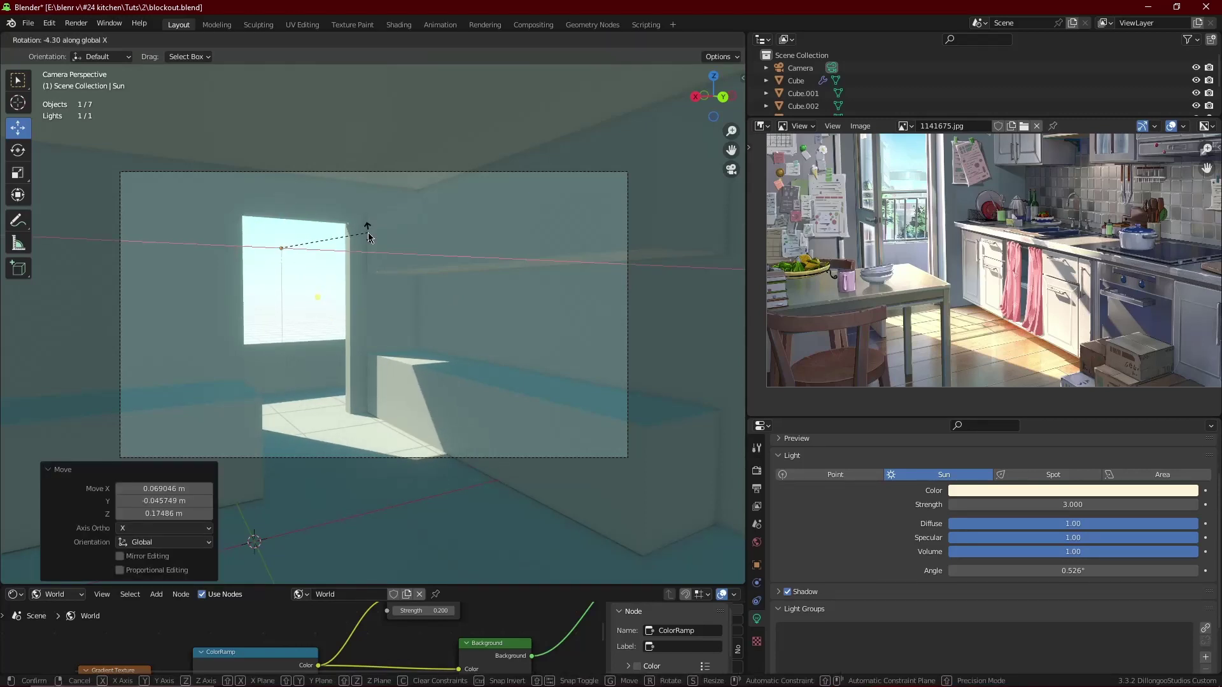
click(368, 238)
key(r)
key(z)
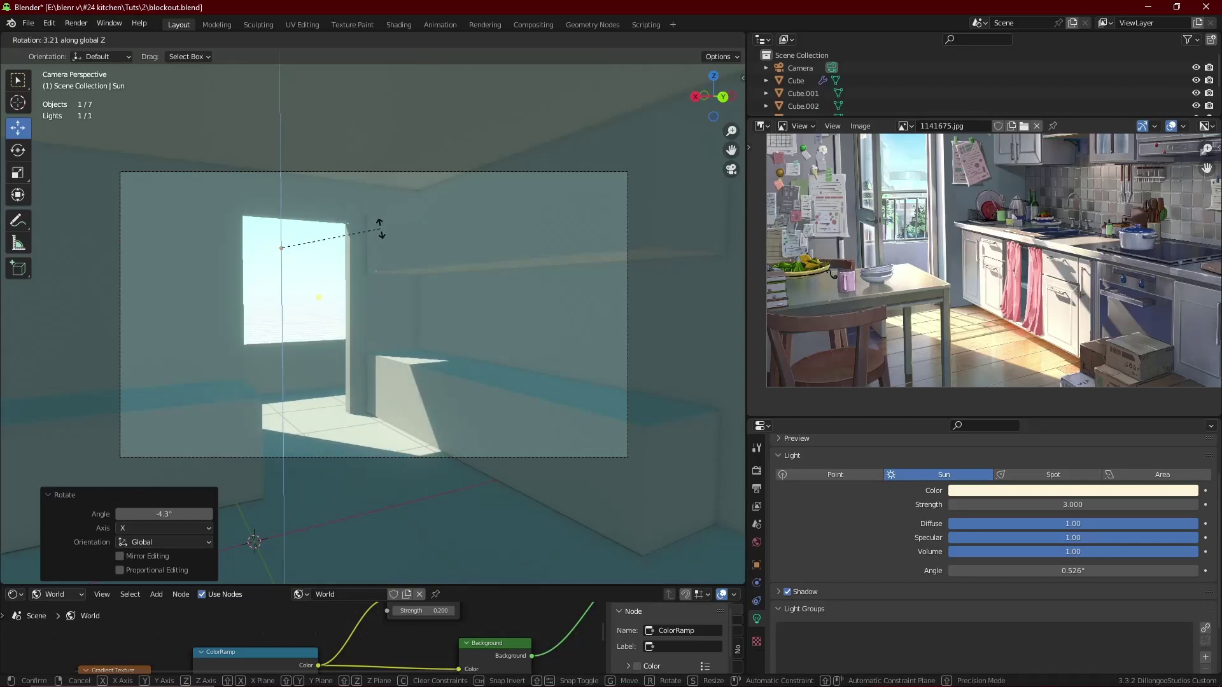
click(368, 245)
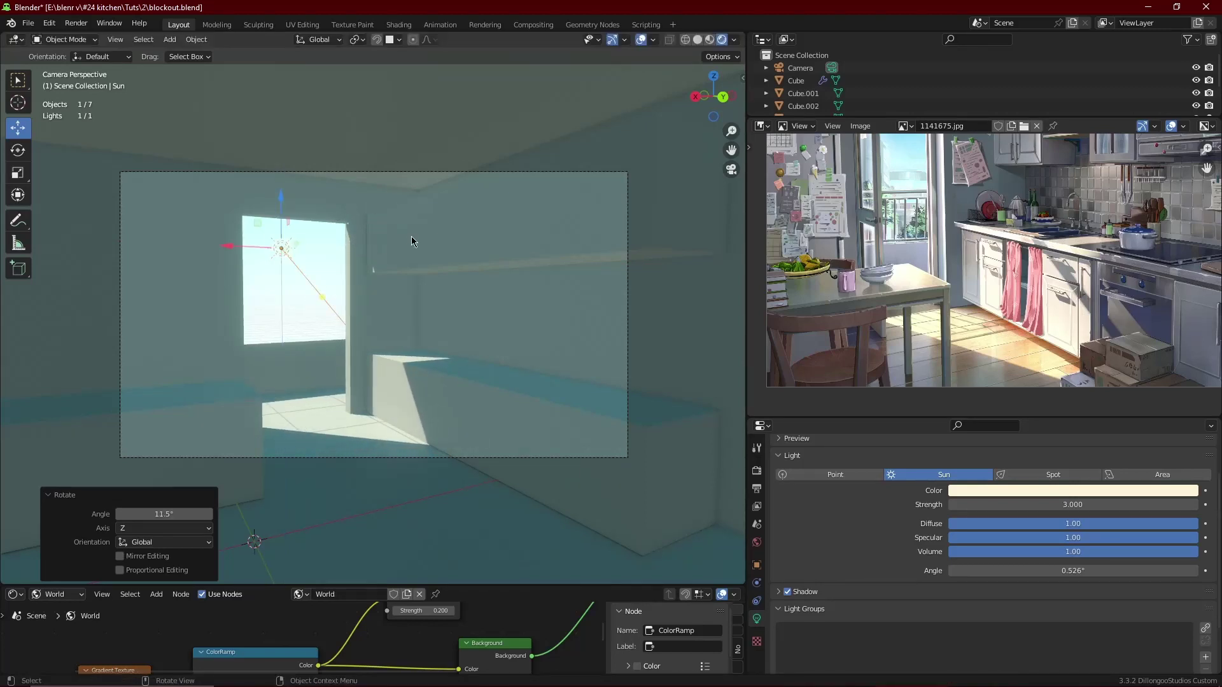
Tilt the sun 8.23° around X and rotate it -3.38° around Y.
key(r)
key(x)
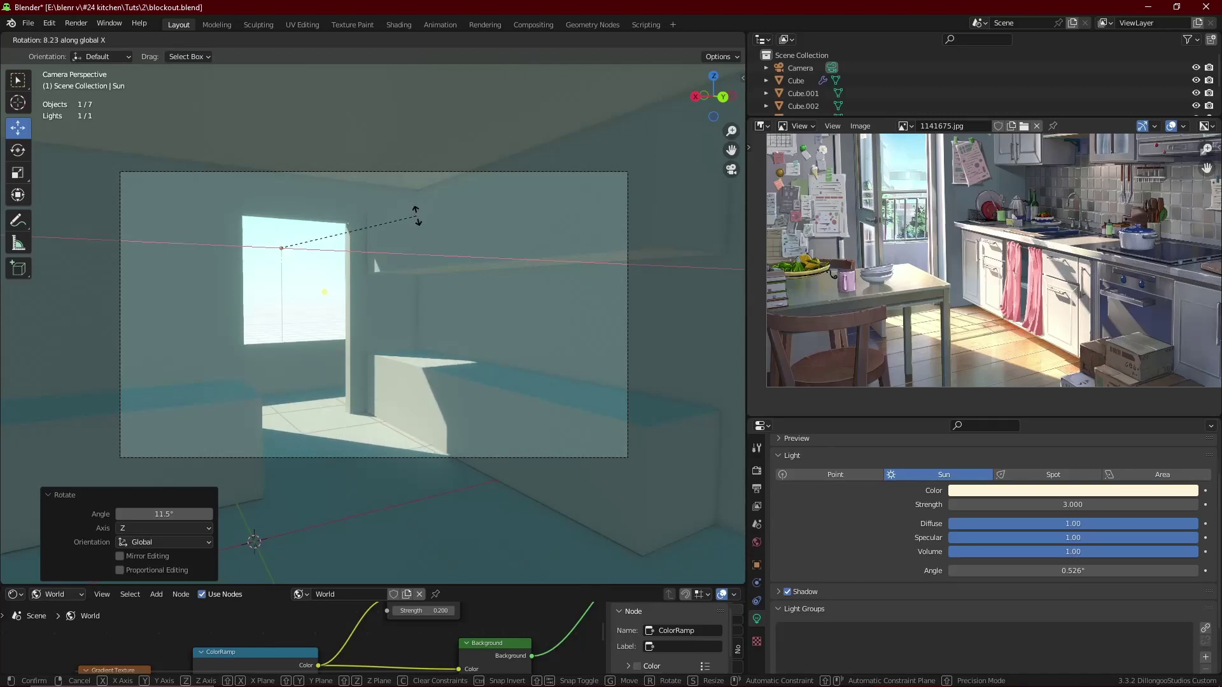
click(422, 214)
key(r)
key(y)
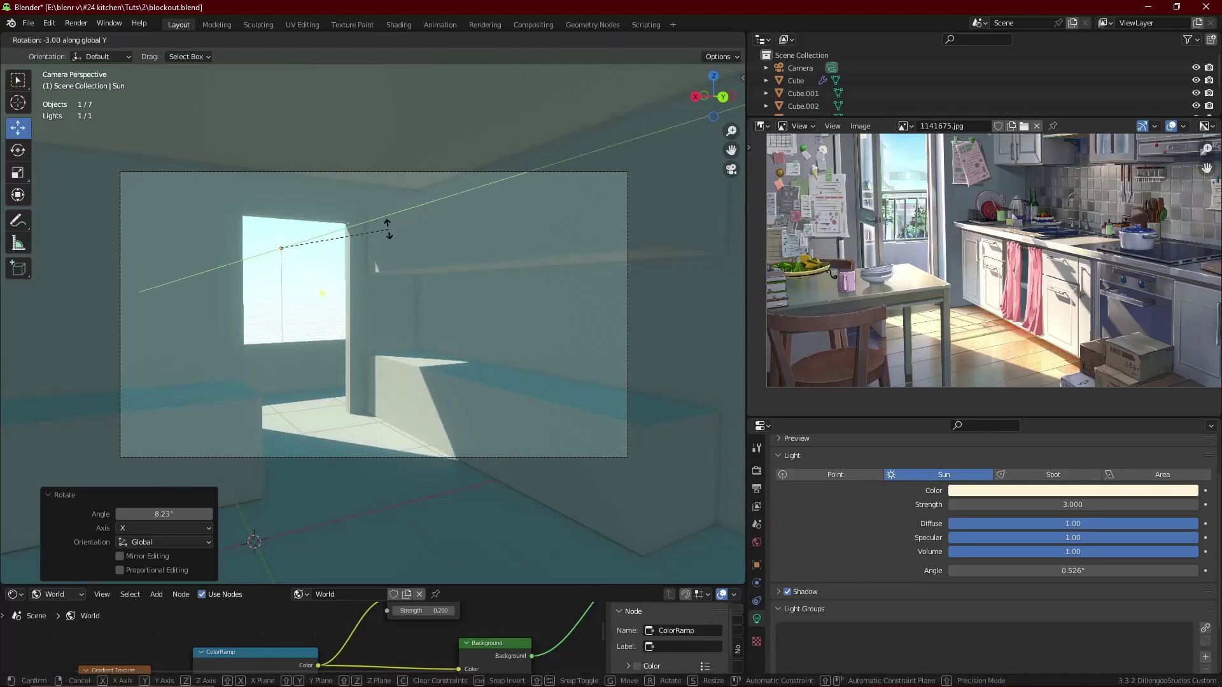
click(385, 230)
Deselect the sun, save blockout.blend, pan the view slightly, and reselect the sun.
click(327, 271)
scroll(385, 337, up, 1)
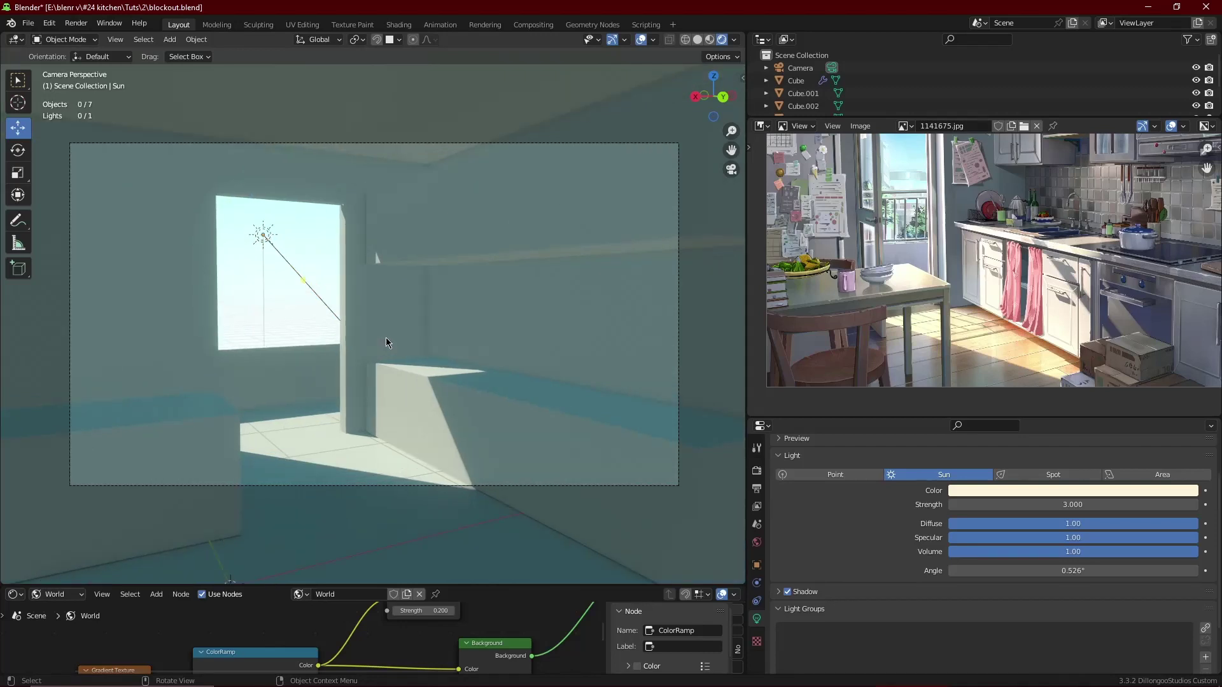
key(ctrl+s)
shift+middle_drag(458, 349, 448, 356)
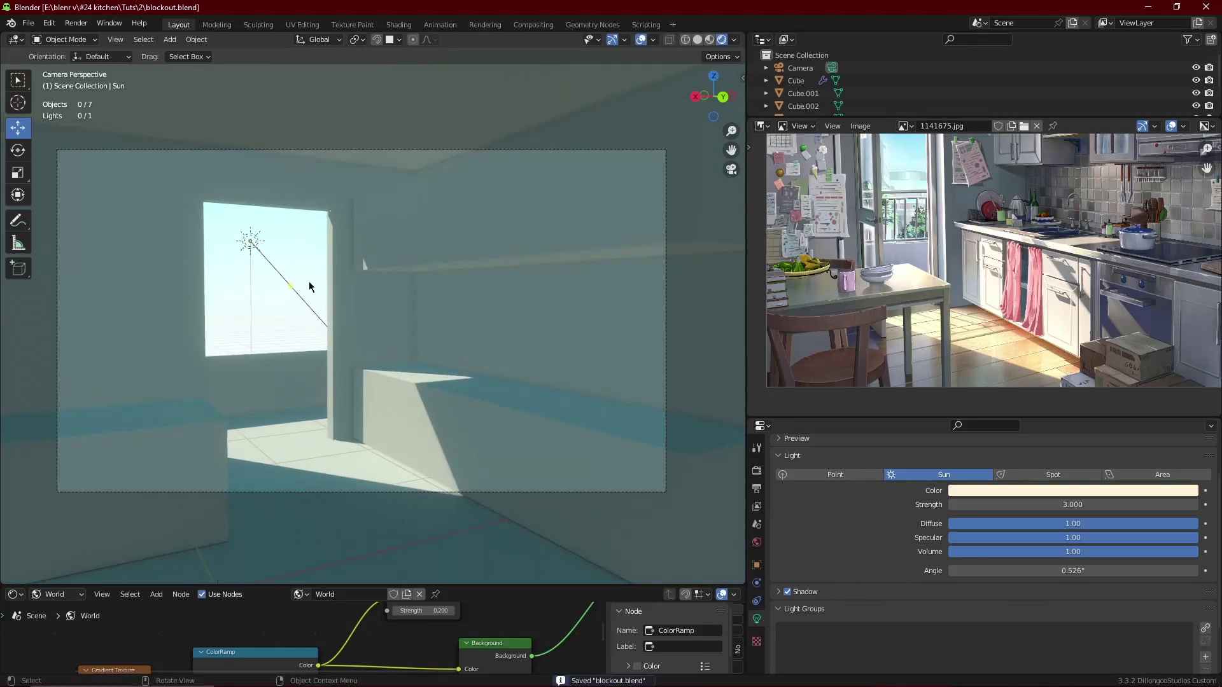
click(251, 242)
Start rotating the sun about global X while panning the camera view.
key(r)
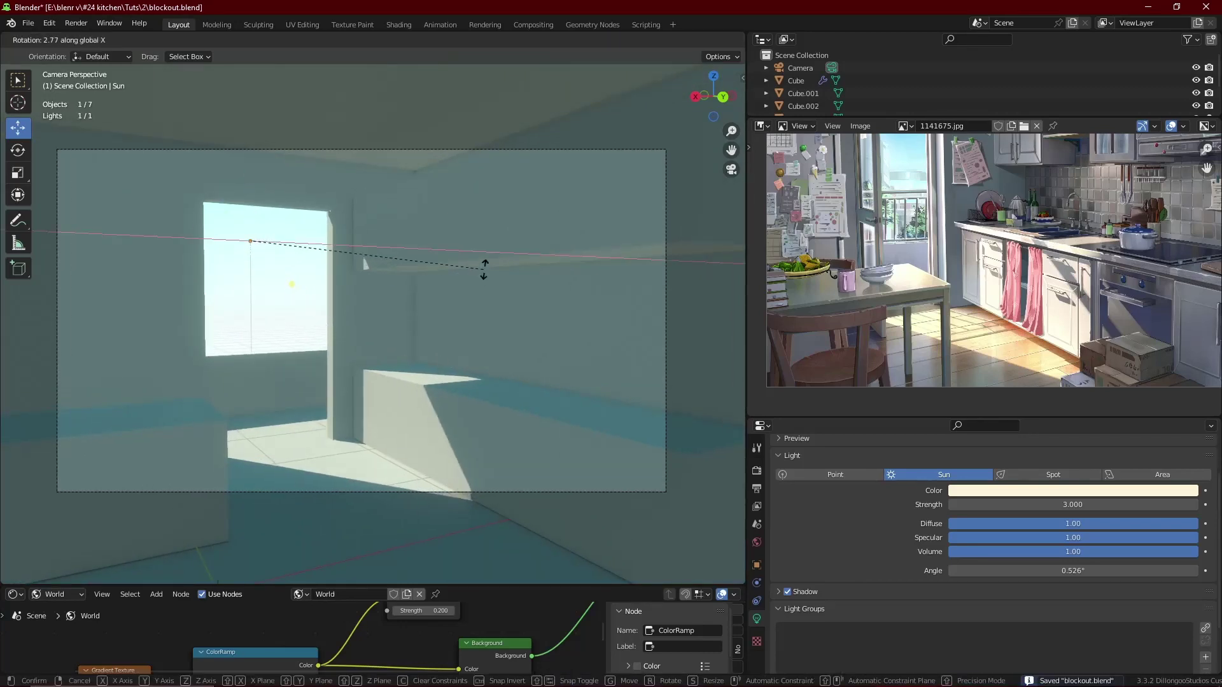
key(x)
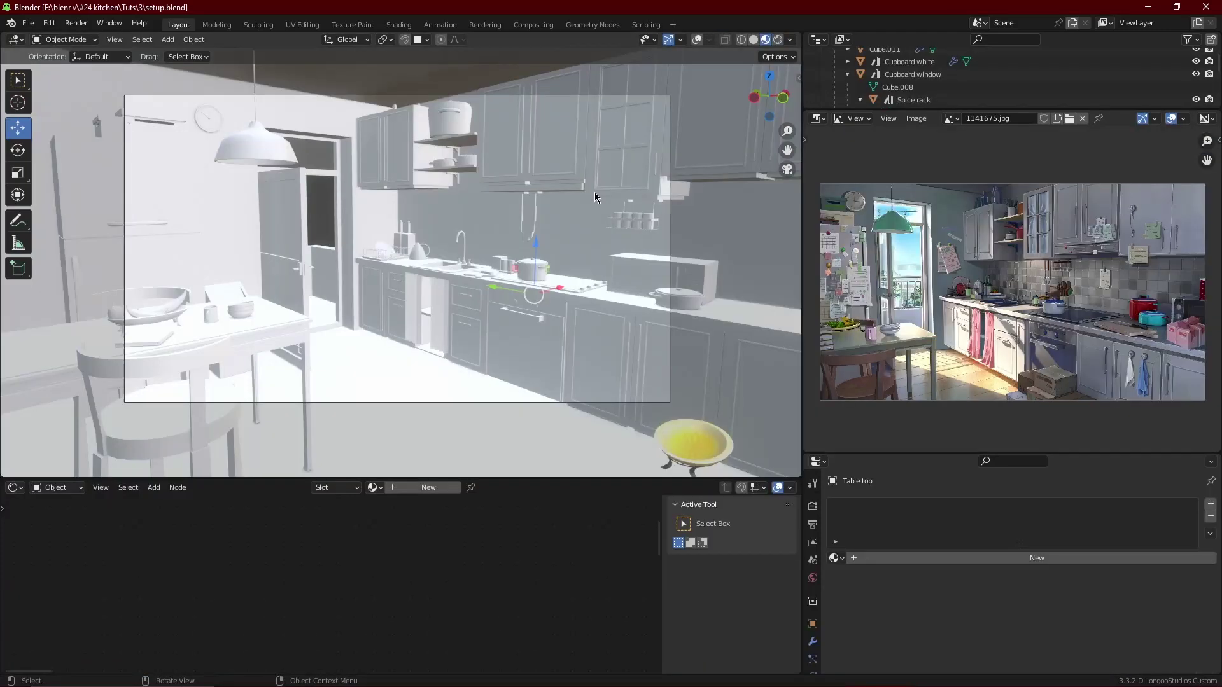
scroll(626, 247, up, 1)
shift+middle_drag(626, 247, 658, 270)
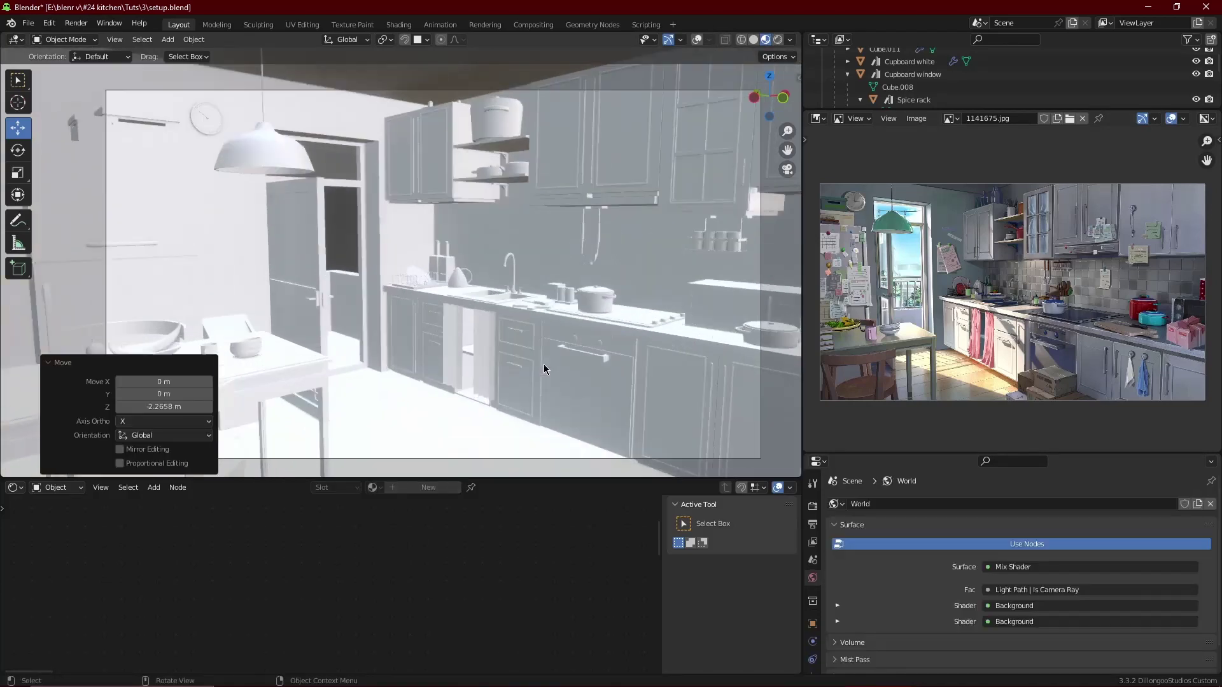
Leave the camera view, select the Container object, and orbit outside the room box.
middle_drag(544, 364, 560, 347)
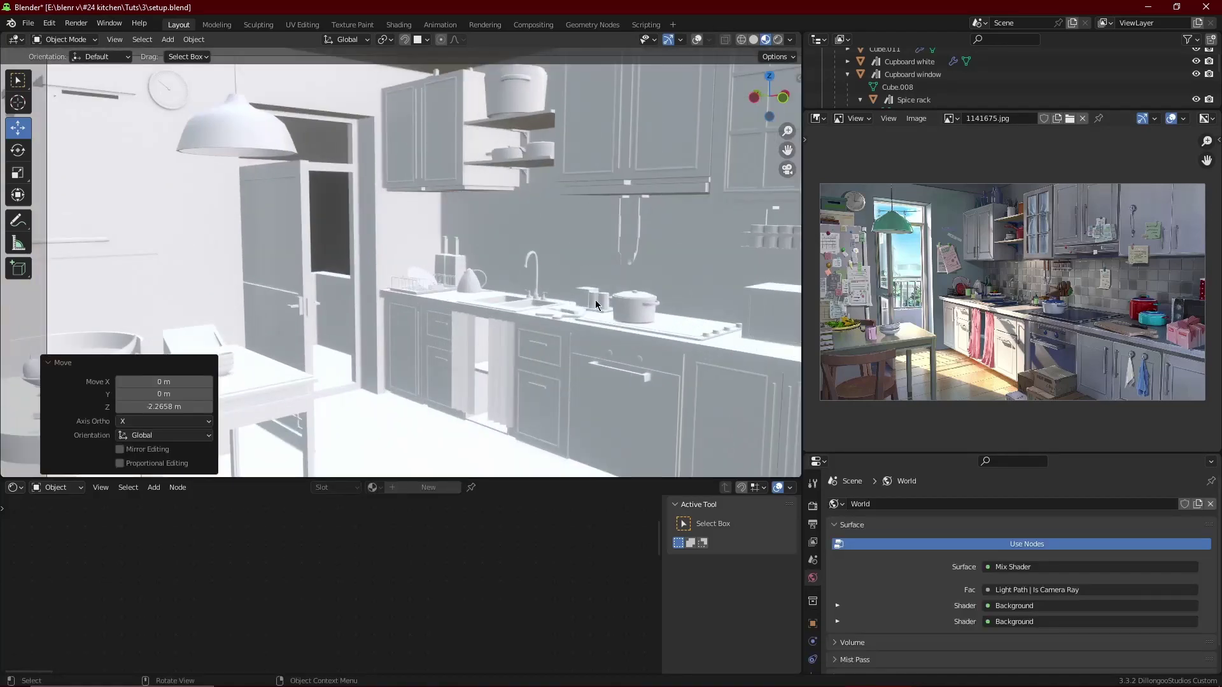
click(566, 301)
key(KP_0)
scroll(545, 307, down, 1)
middle_drag(592, 240, 486, 259)
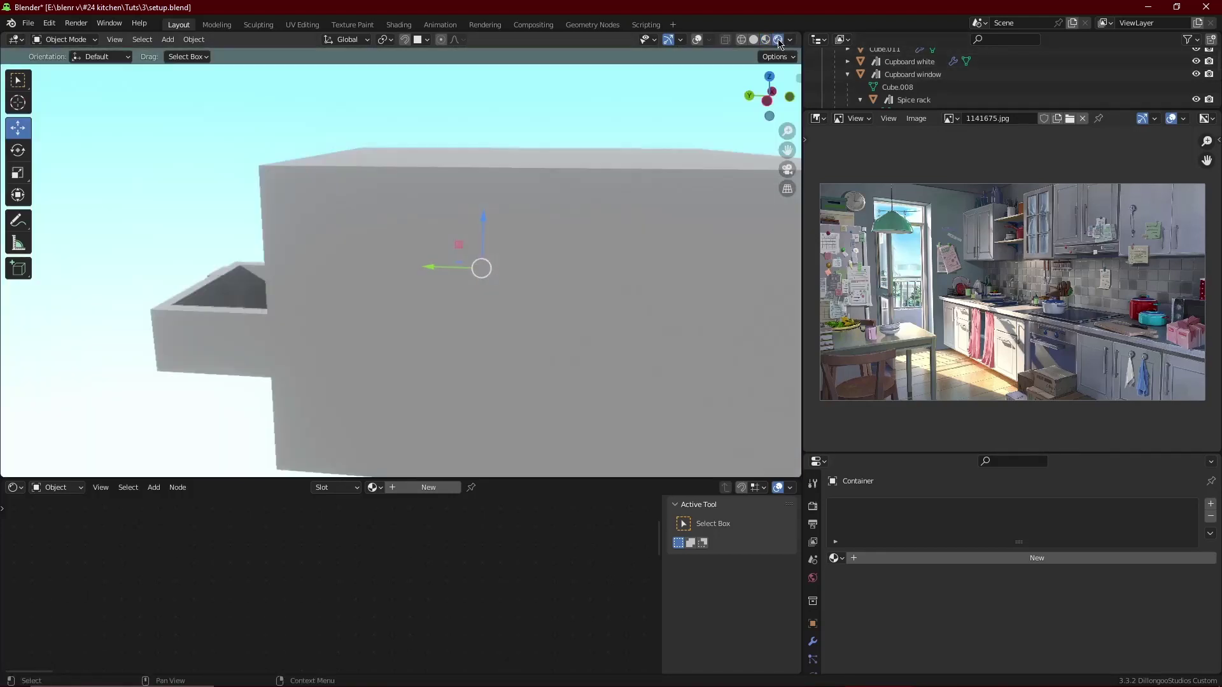
Return to the kitchen camera view, save the file, and render a first preview.
scroll(509, 100, down, 6)
middle_drag(509, 101, 449, 77)
click(787, 171)
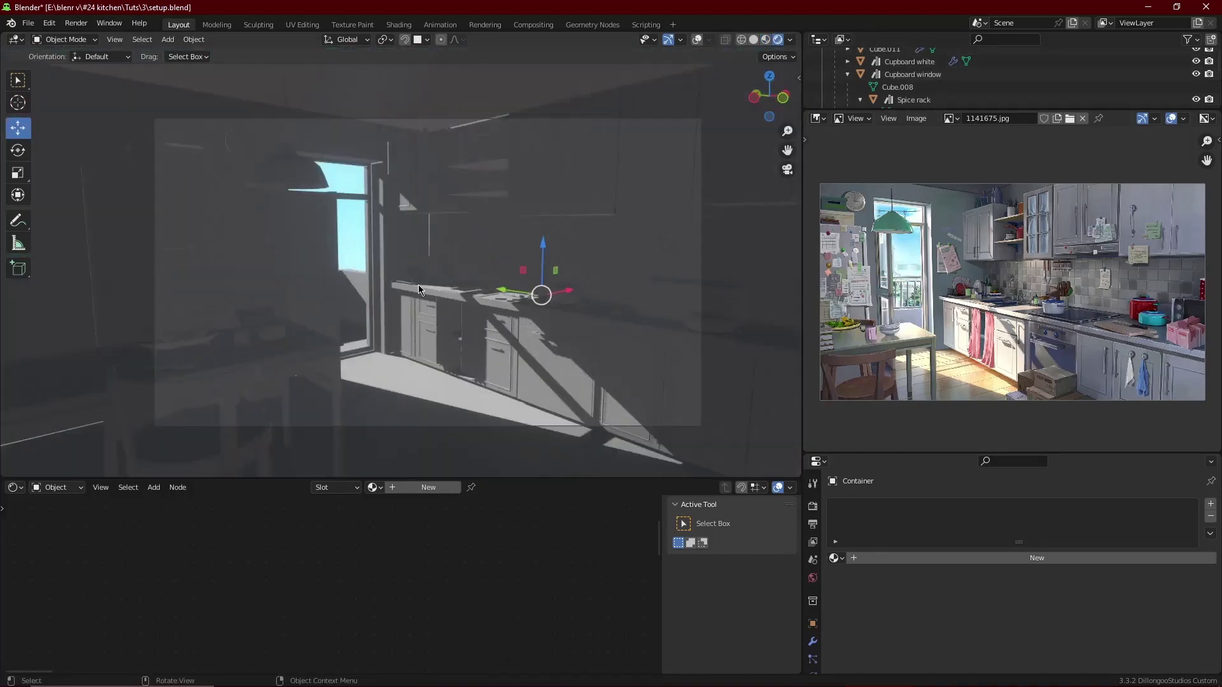
key(ctrl+s)
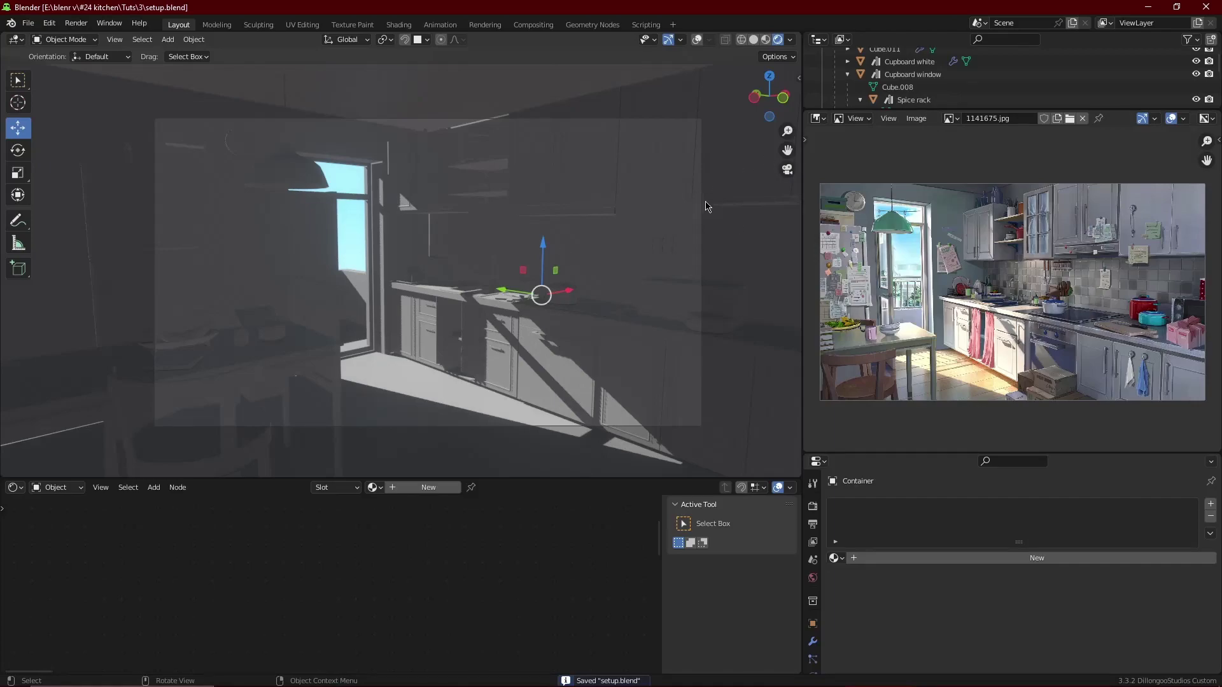
key(F12)
scroll(709, 337, down, 1)
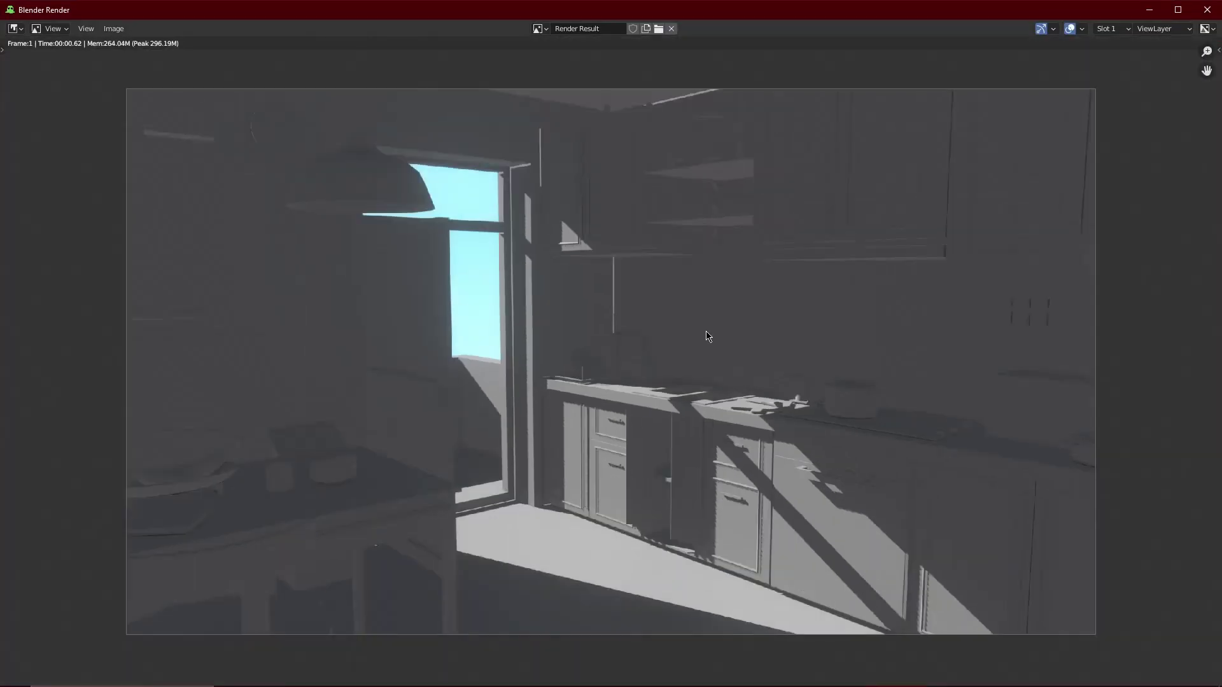
Enable Freestyle in Render Properties and re-render the camera view with dark edge outlines.
click(1207, 9)
click(813, 506)
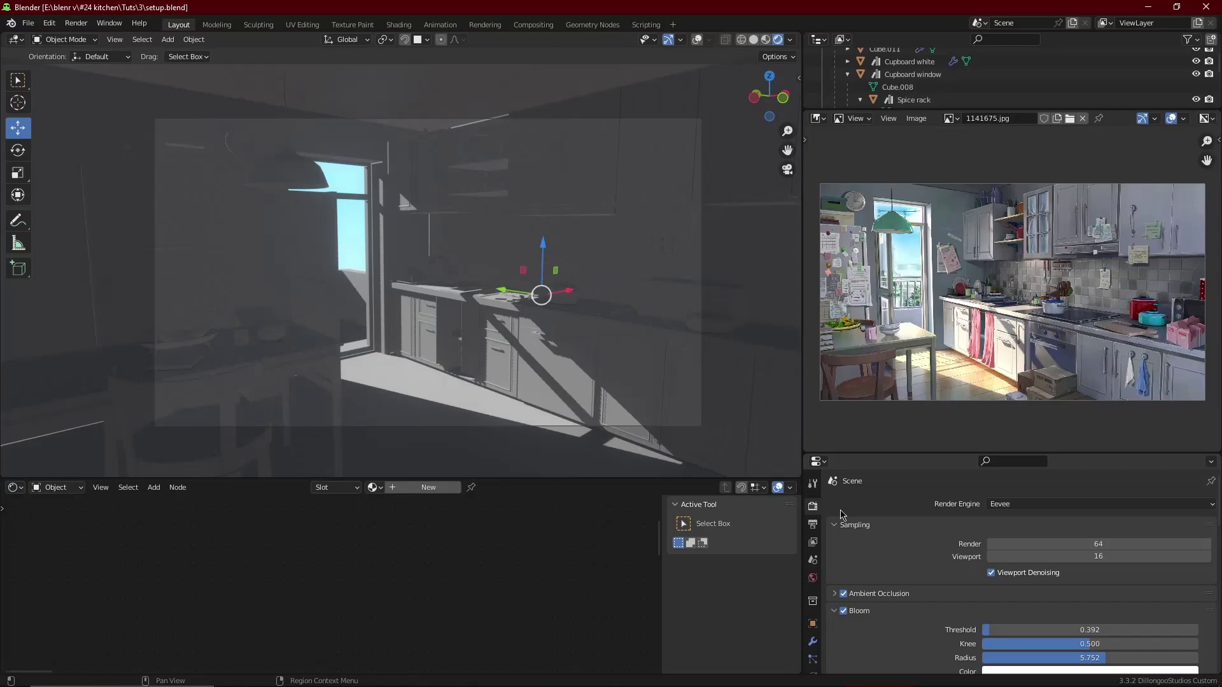
scroll(962, 571, down, 5)
scroll(962, 572, down, 6)
click(855, 589)
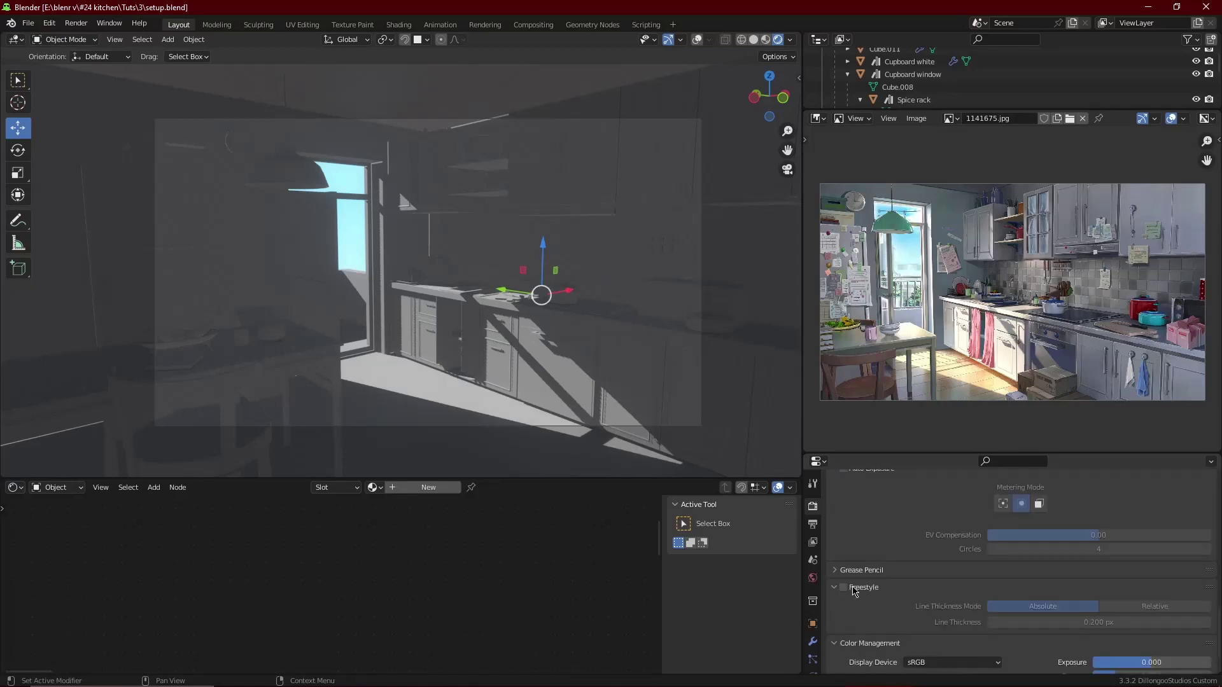
click(851, 590)
key(F12)
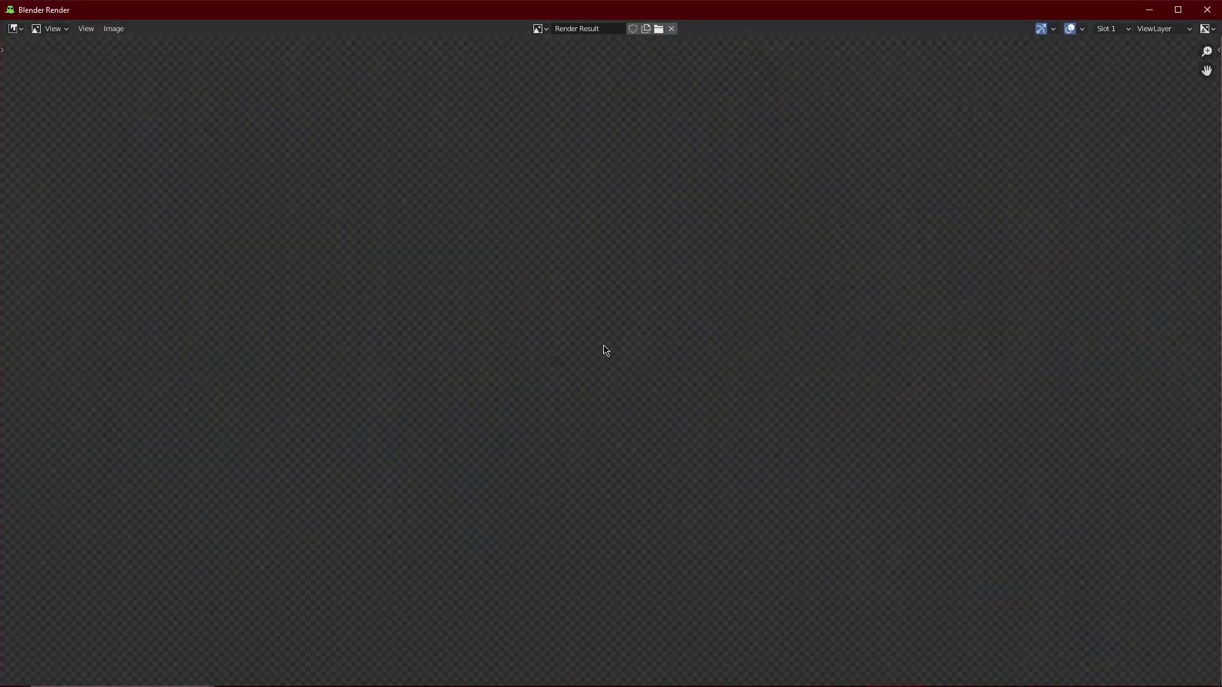
scroll(611, 349, down, 1)
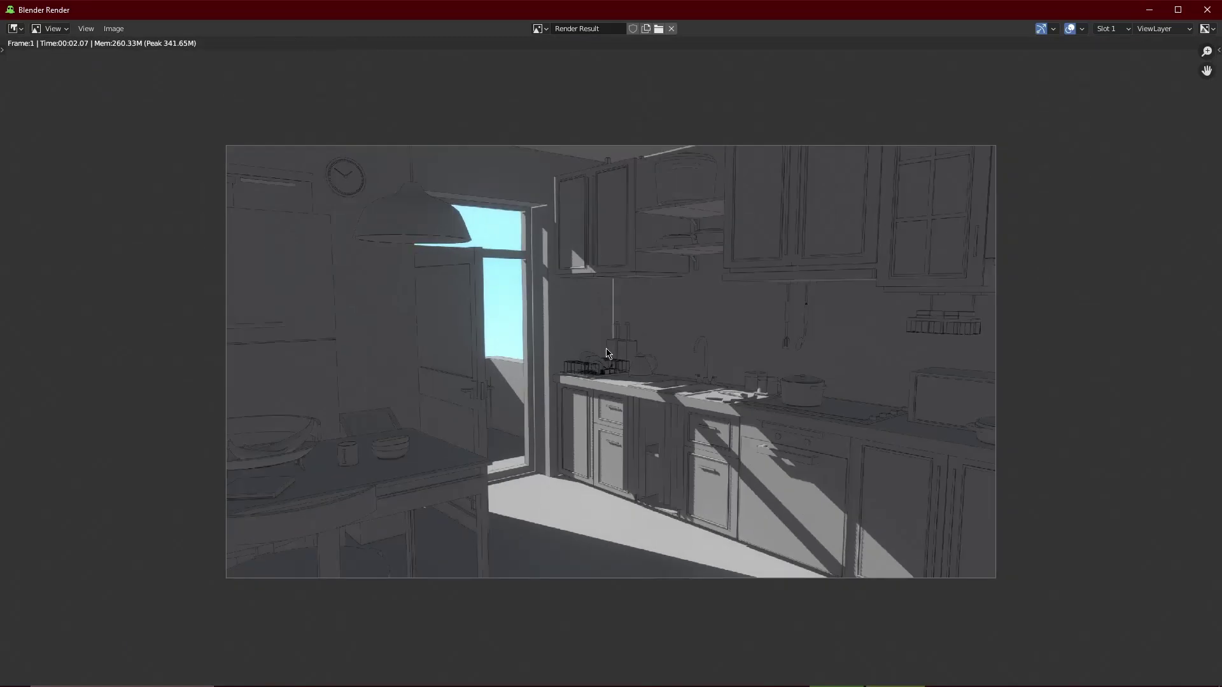